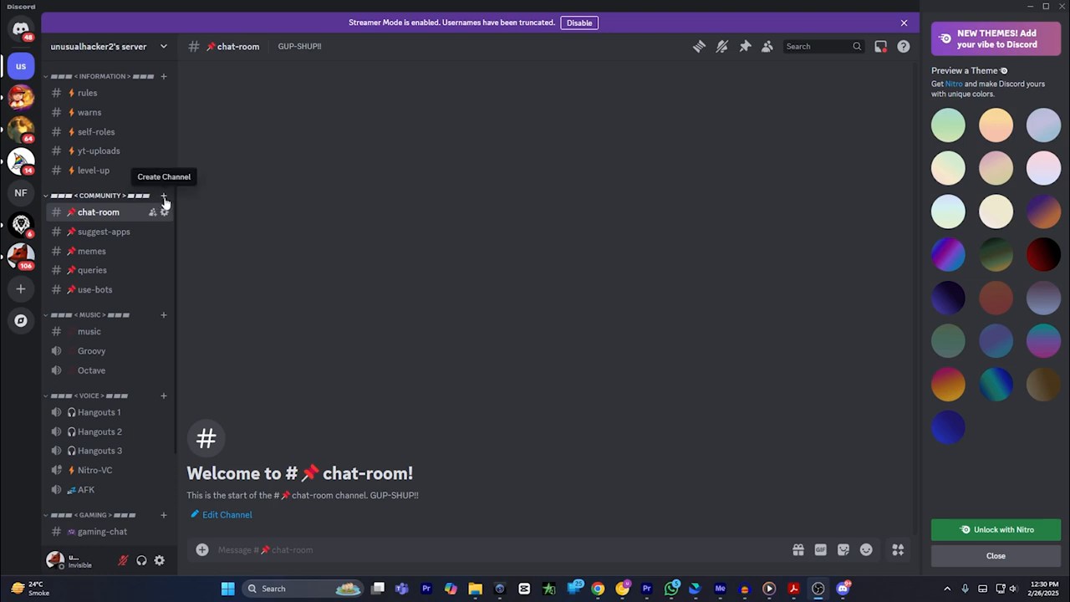
Step: Create a text channel named verify in the COMMUNITY category
click(164, 198)
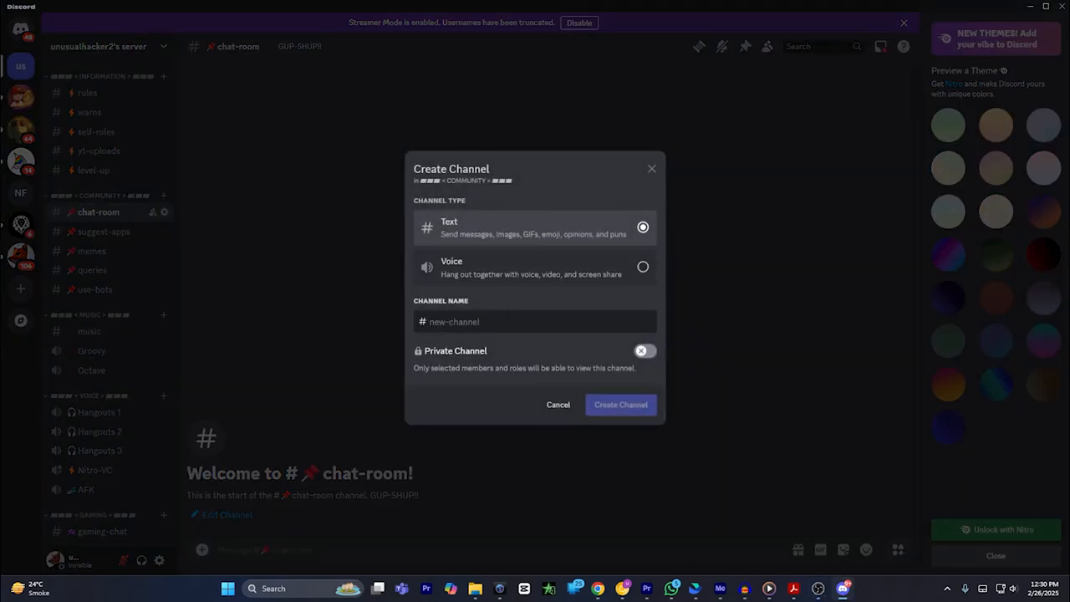
text(verify)
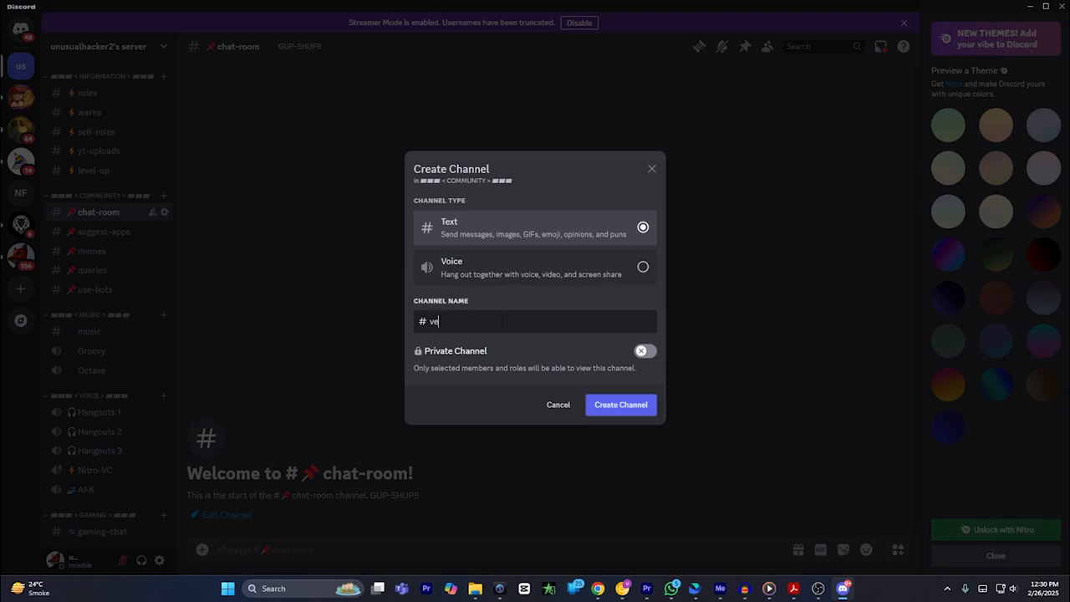
click(622, 405)
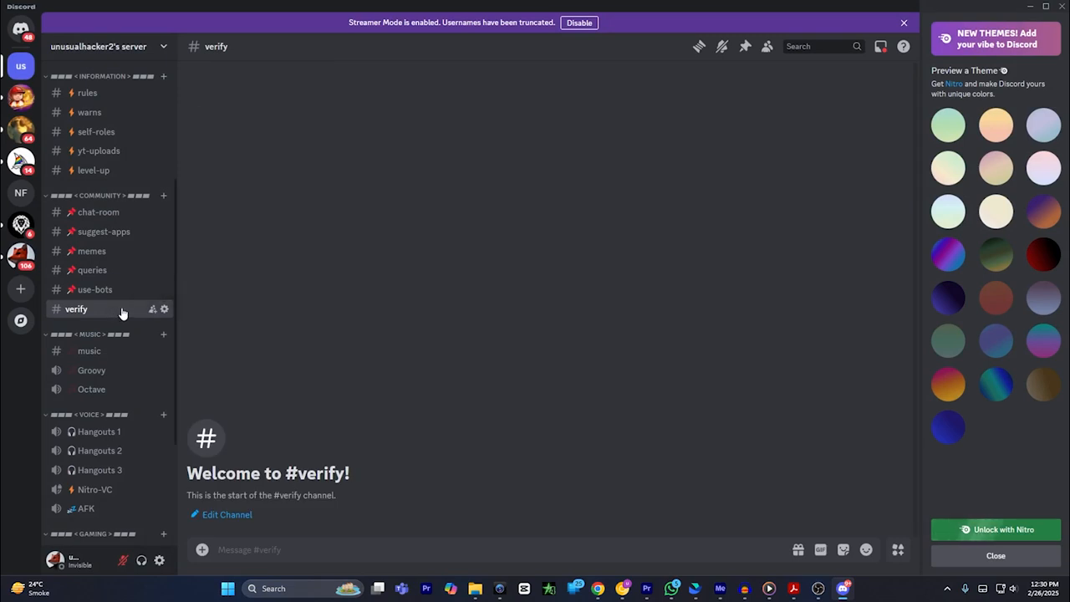
click(164, 309)
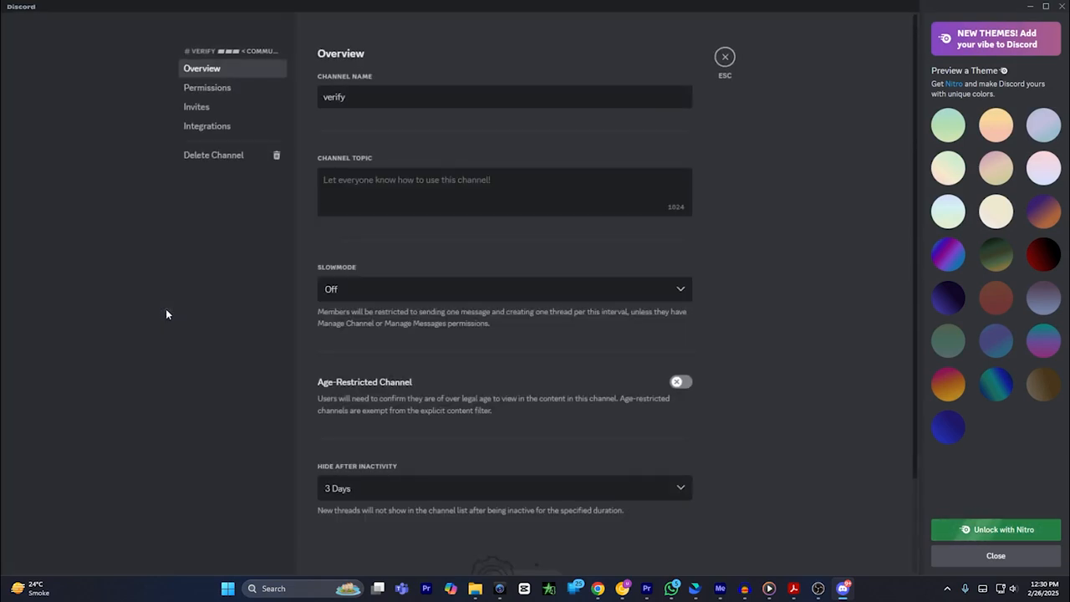
click(215, 89)
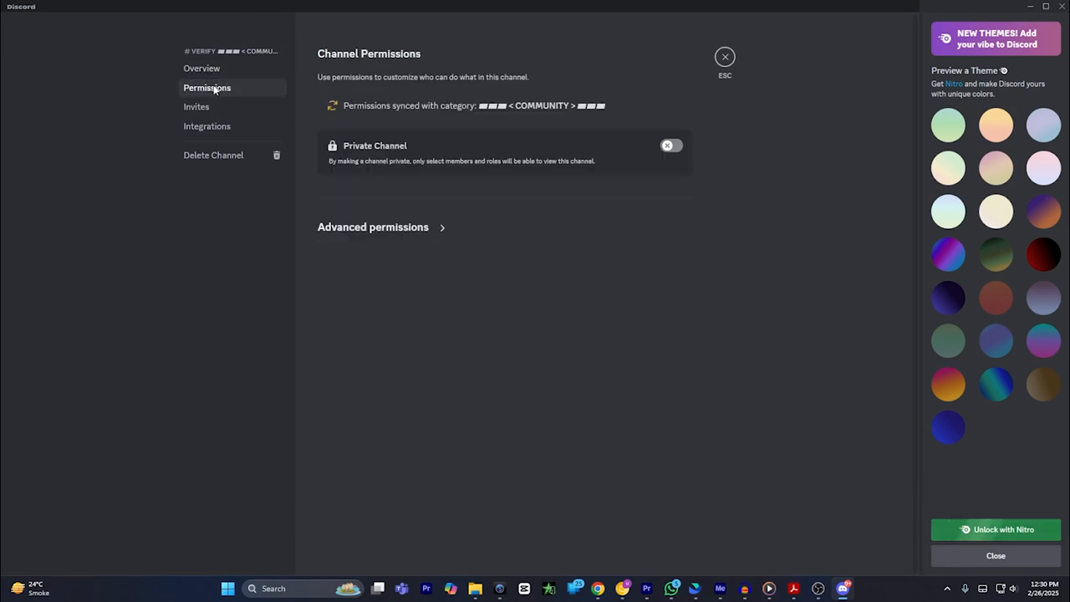
click(437, 231)
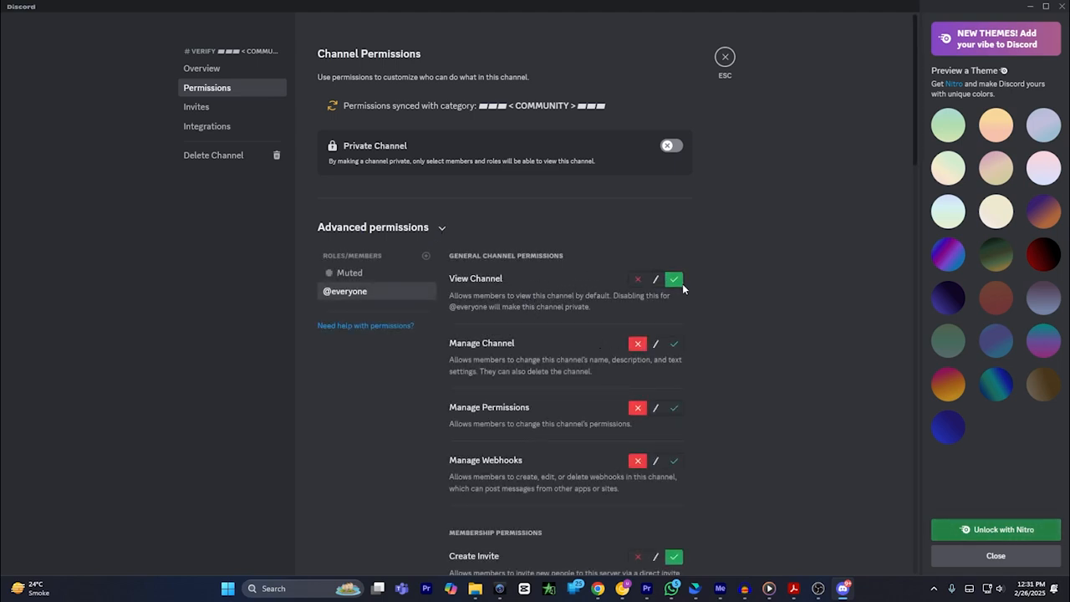
scroll(601, 320, down, 1)
scroll(581, 310, down, 3)
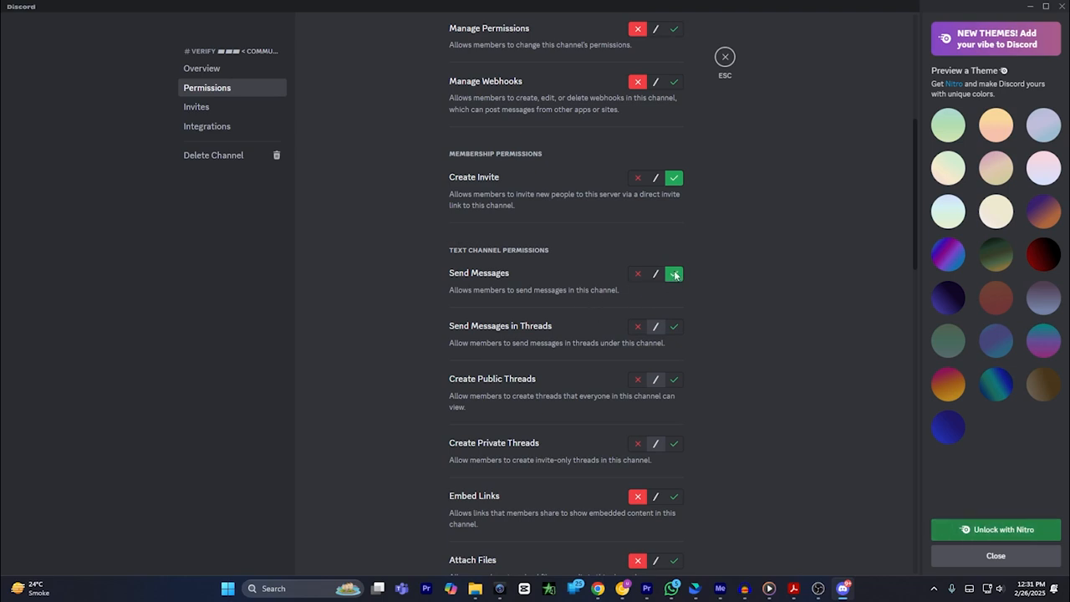
scroll(566, 376, down, 5)
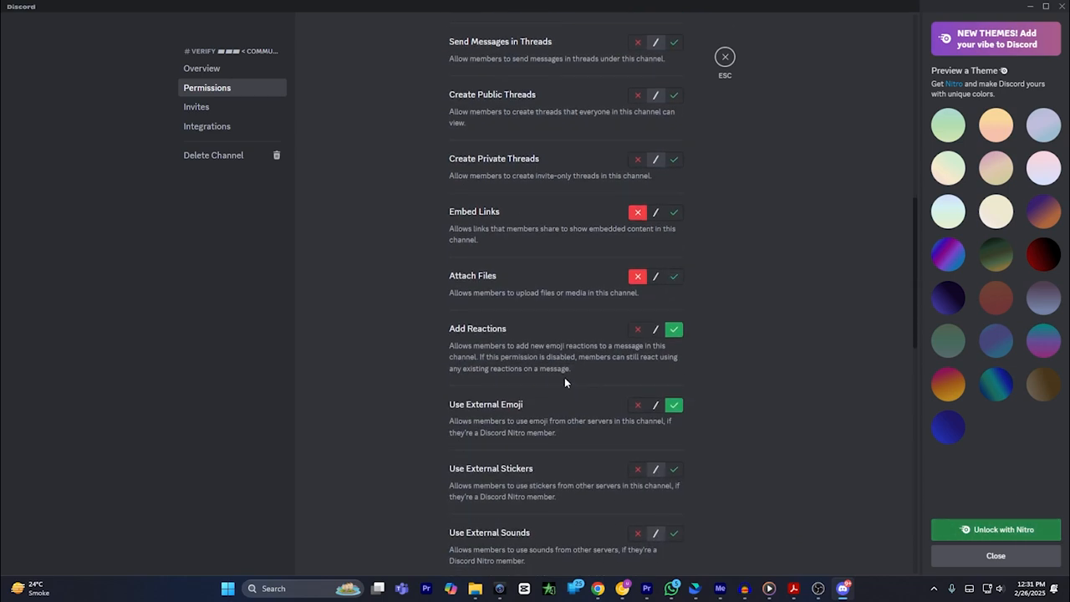
scroll(563, 413, down, 1)
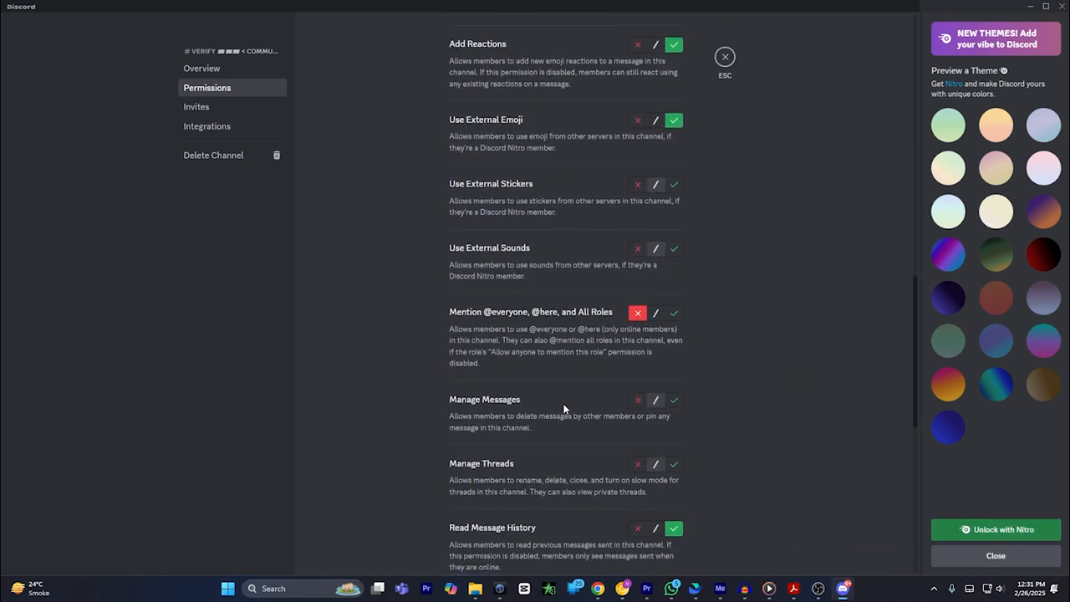
scroll(565, 410, down, 2)
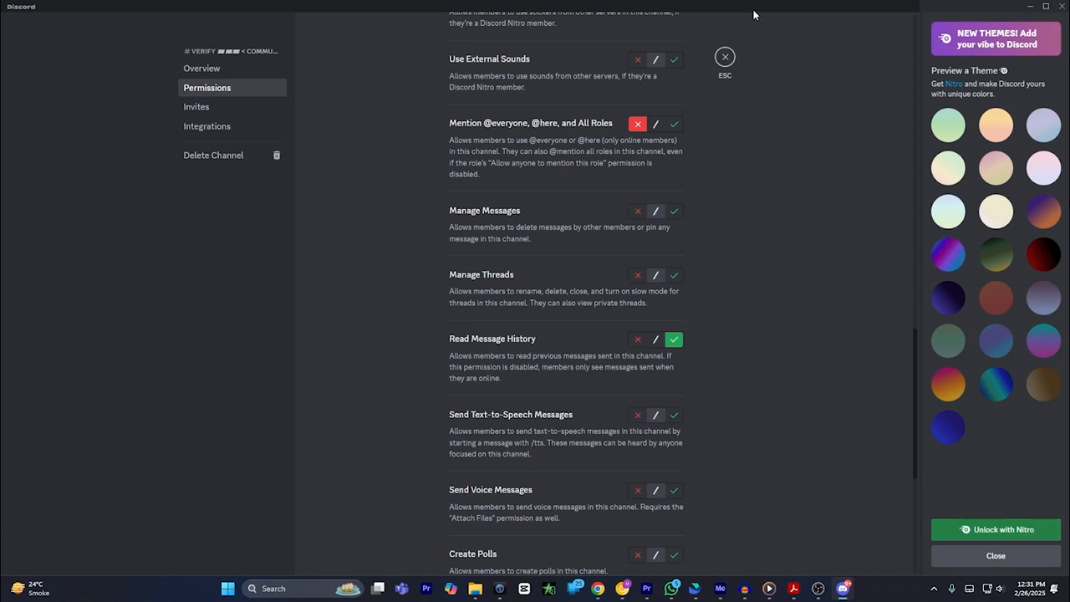
click(725, 58)
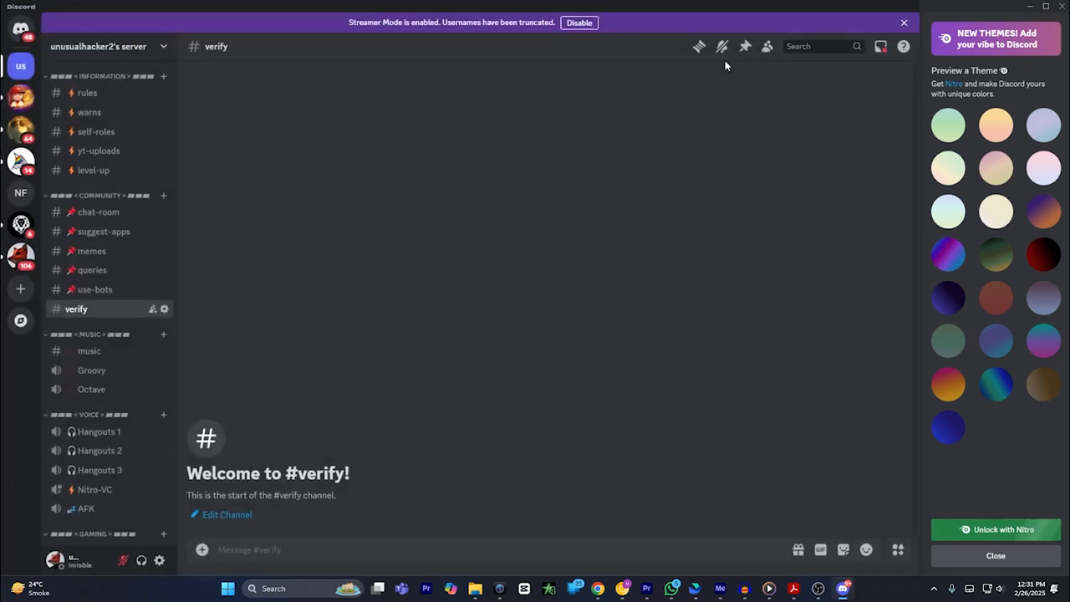
Step: Add a new role in the server settings and name it verified
click(165, 49)
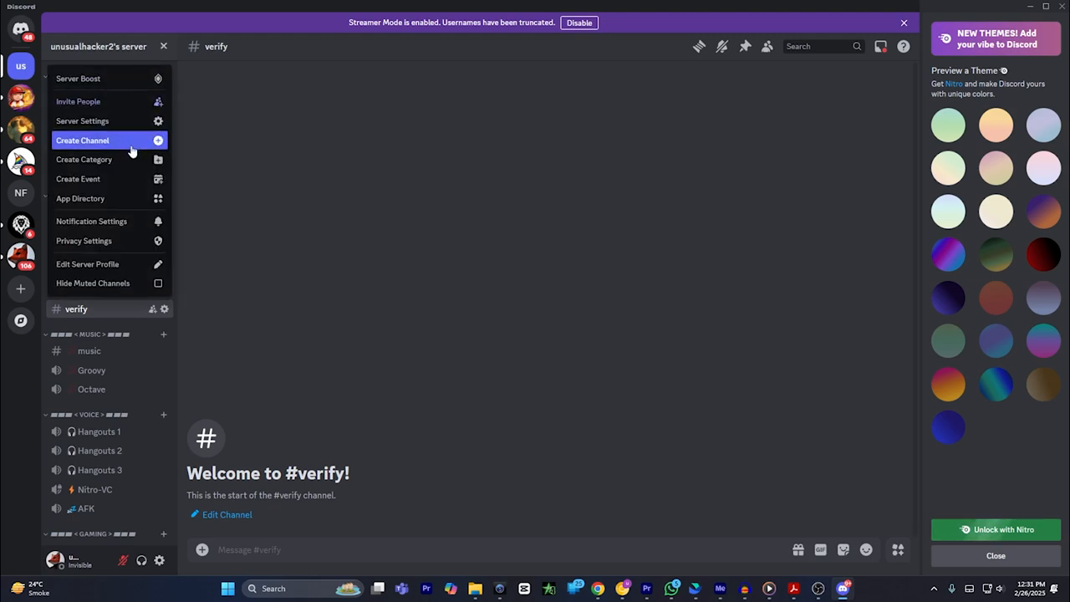
click(97, 124)
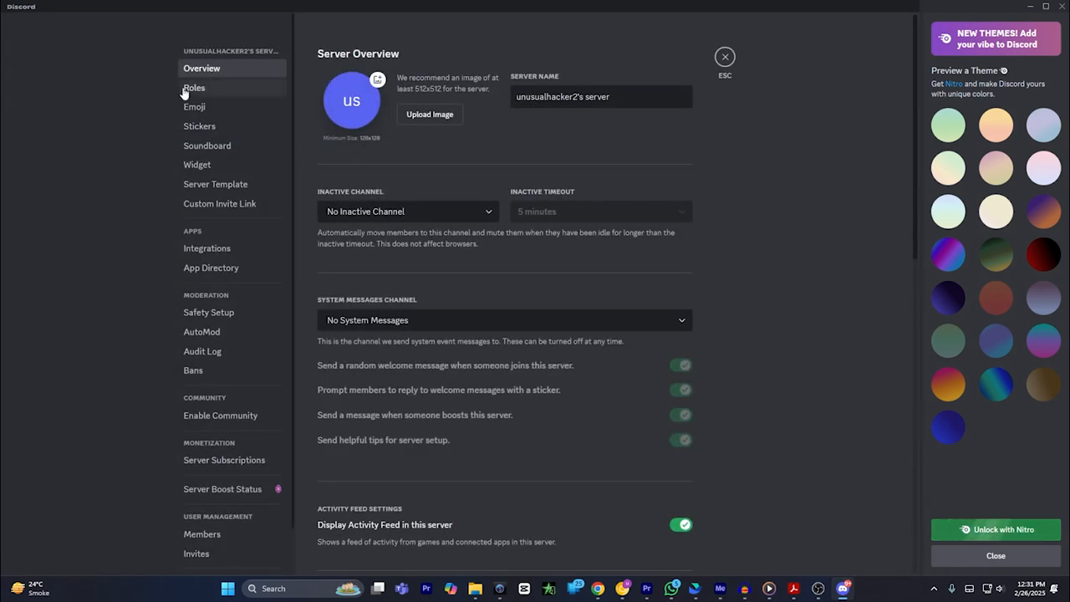
click(194, 88)
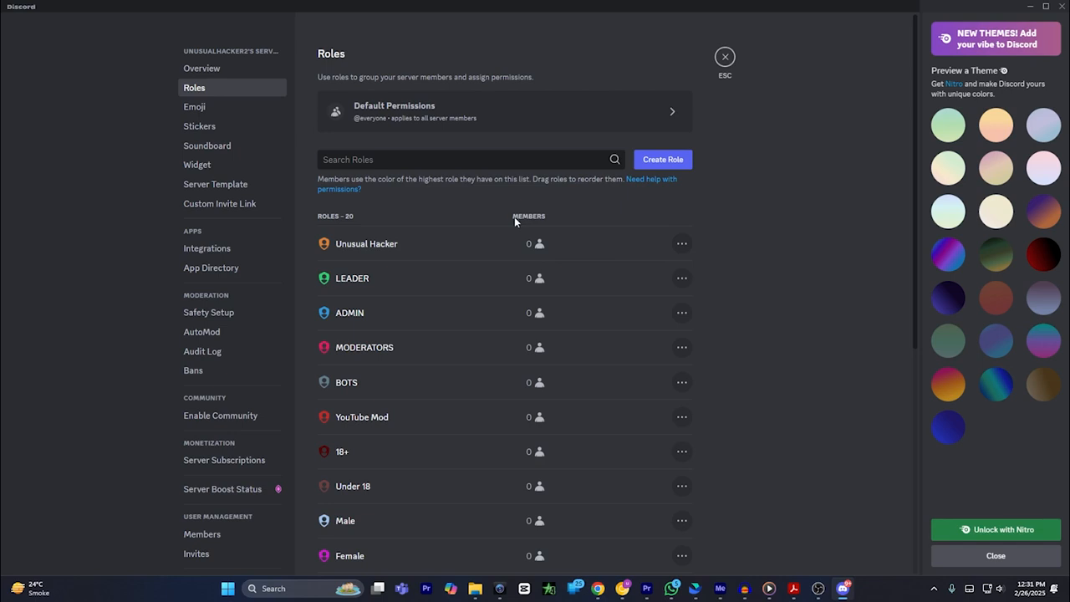
click(658, 161)
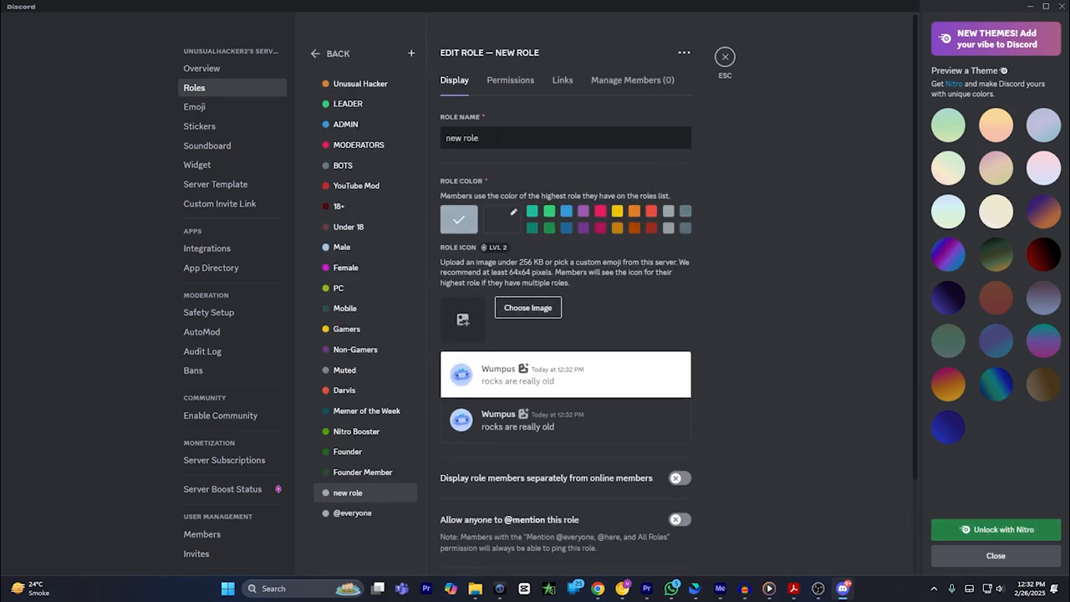
drag(498, 138, 429, 140)
text(verified)
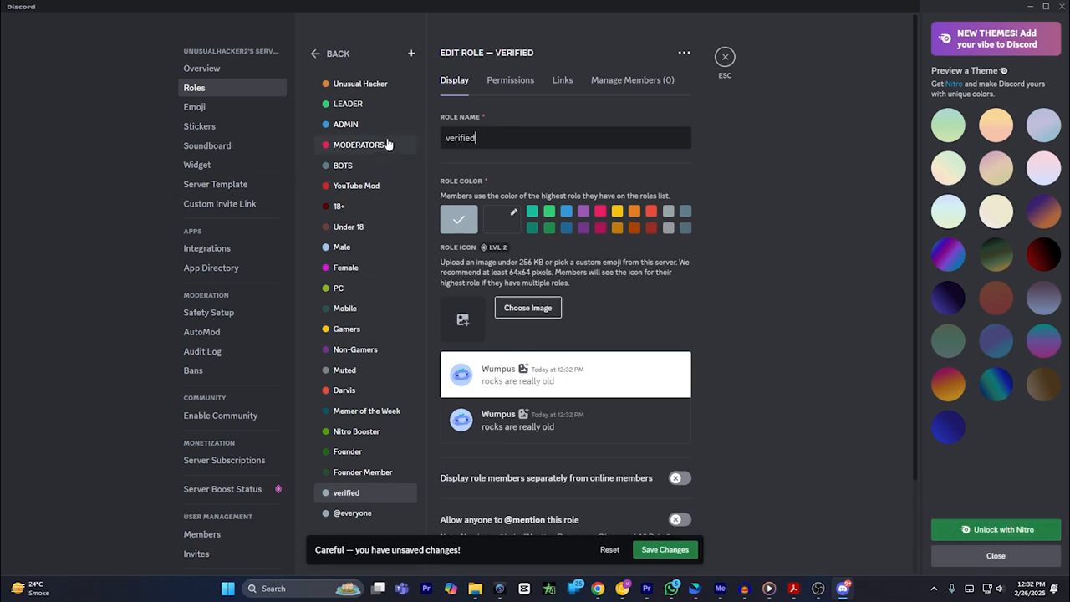
Step: Enable the Send Messages and Read Message History permissions for the verified role
click(516, 83)
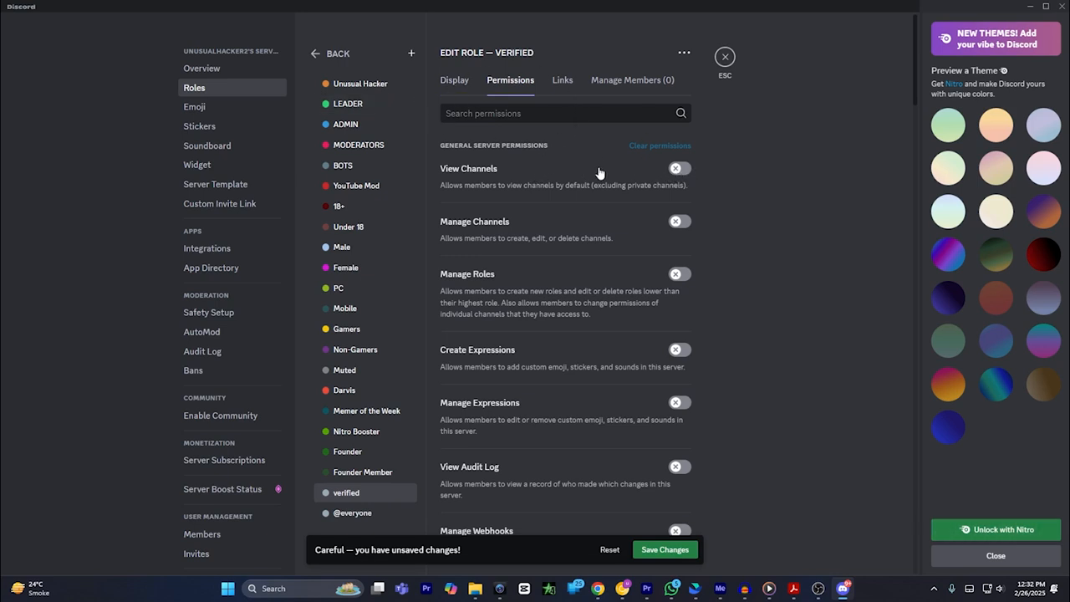
scroll(676, 176, down, 5)
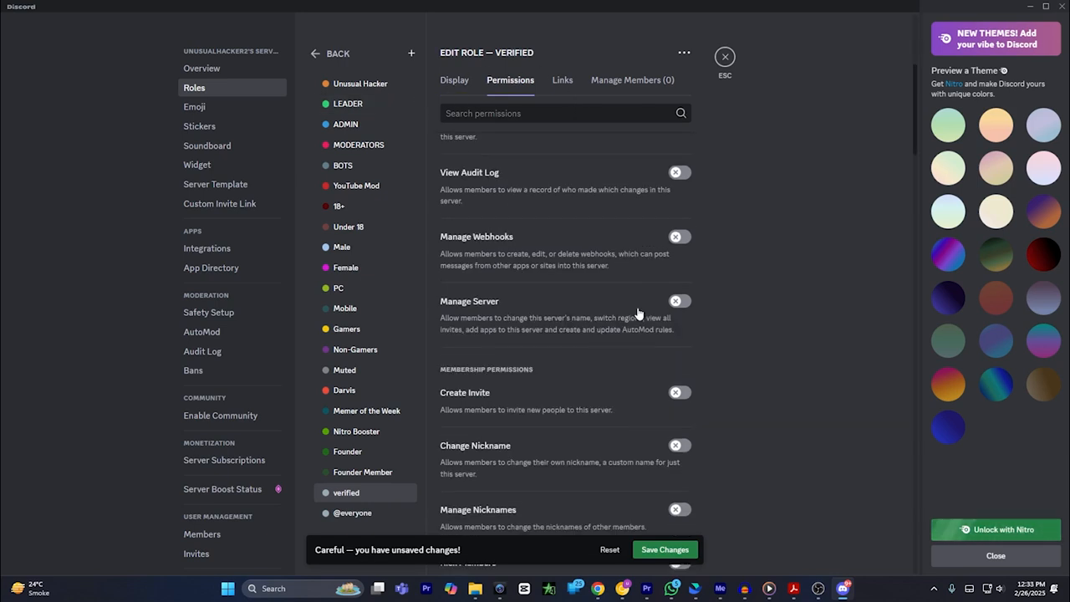
scroll(661, 320, down, 3)
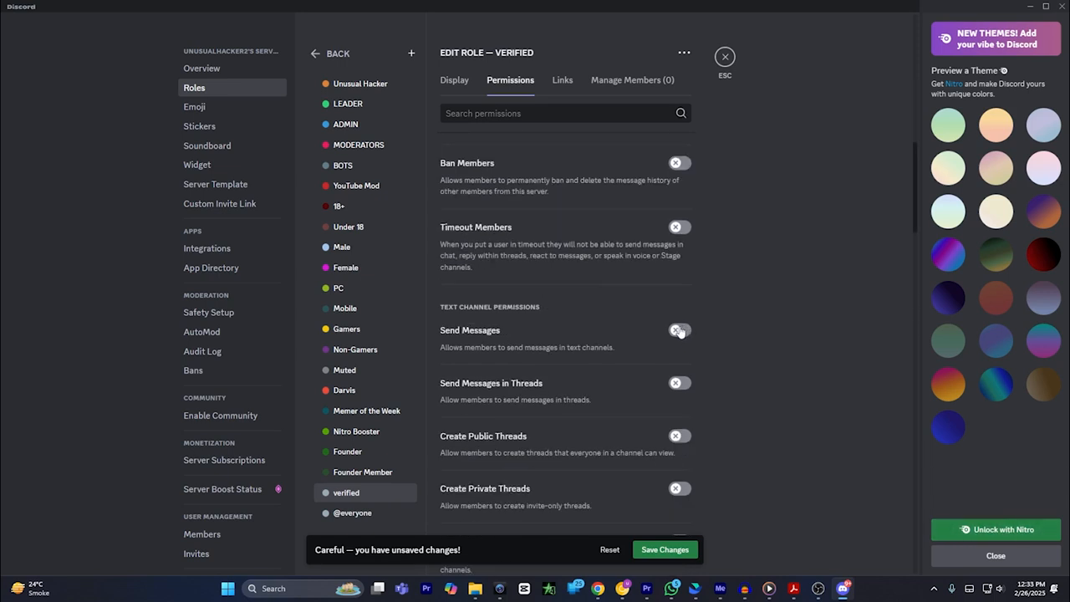
click(679, 332)
scroll(636, 343, down, 6)
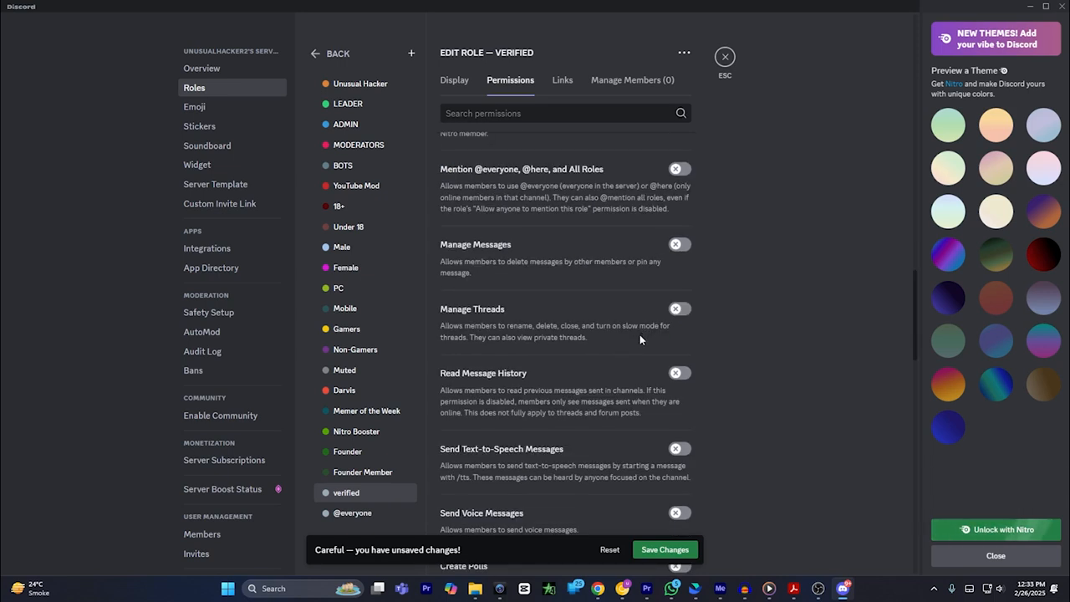
click(680, 376)
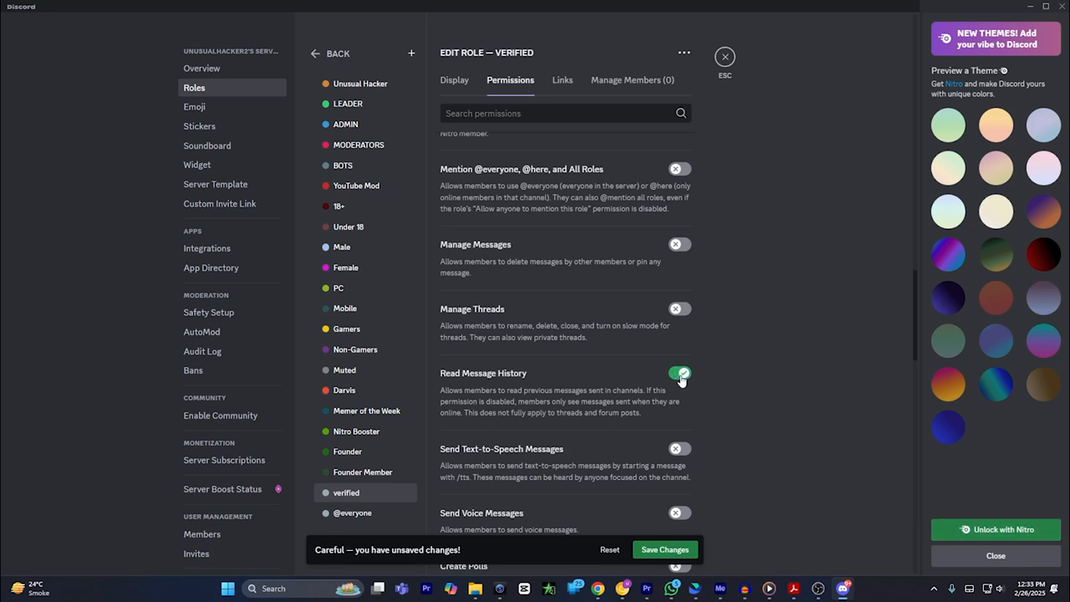
Step: Search the App Directory for dyno and open the Dyno app's page
click(212, 272)
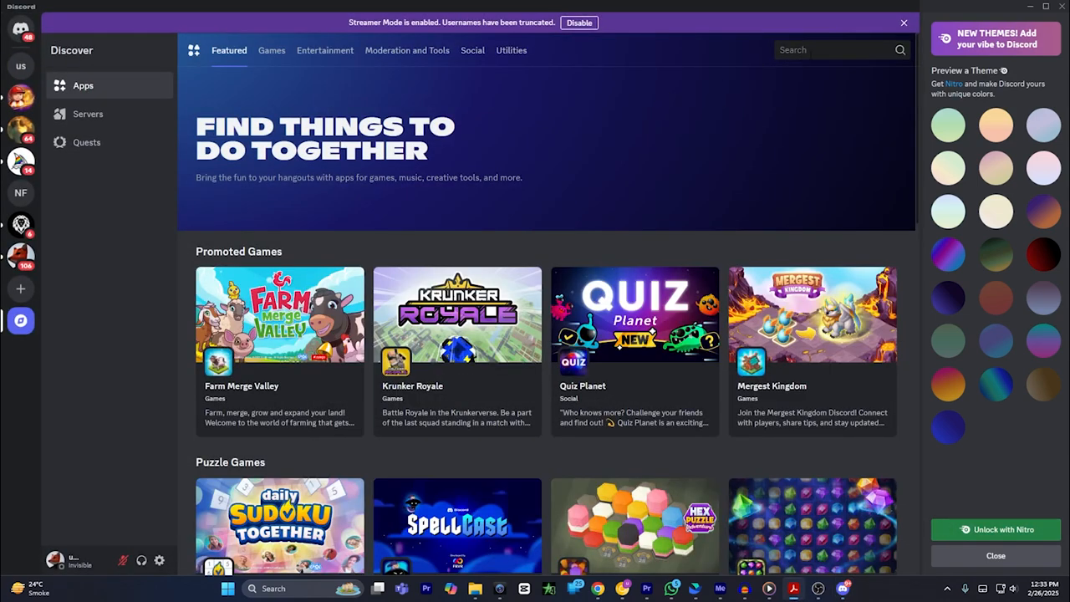
text(dyno)
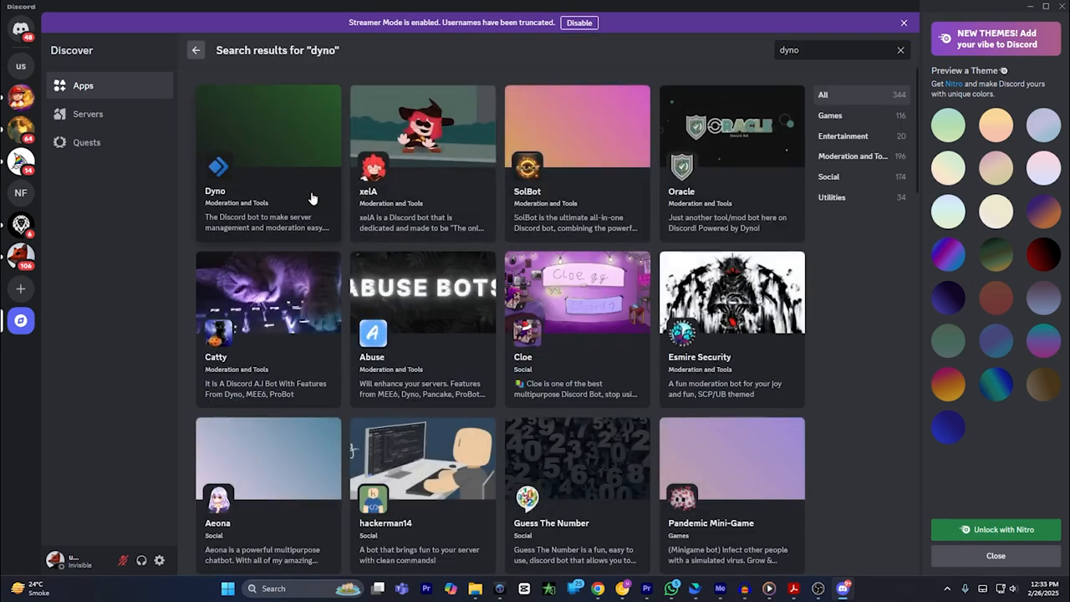
click(248, 160)
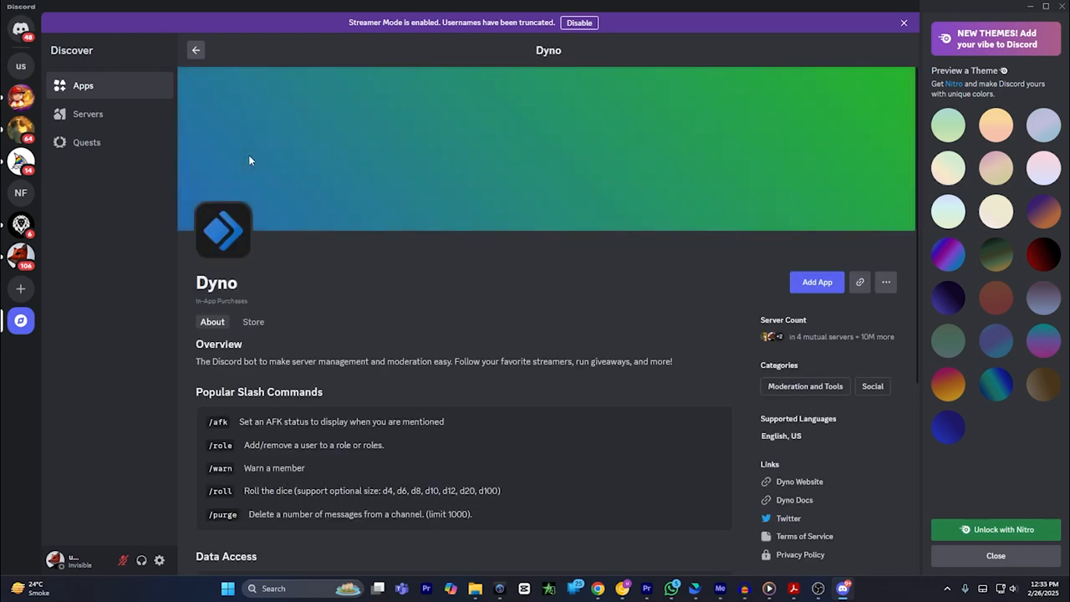
Step: Add the Dyno app through its dyno.gg site, choosing unusualhacker2's server as the target and continuing the authorization
click(810, 281)
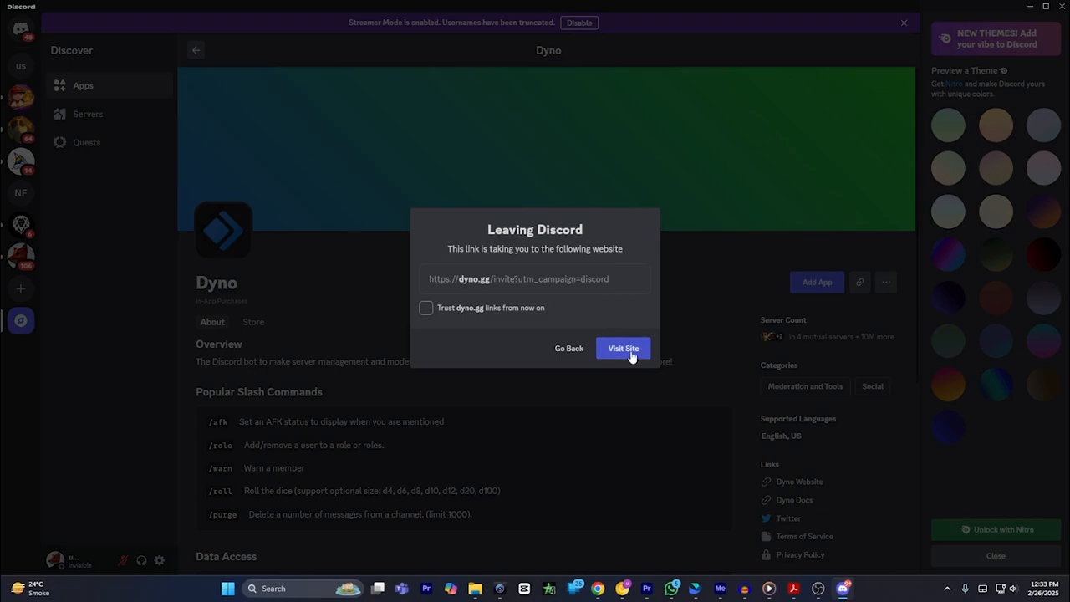
click(631, 355)
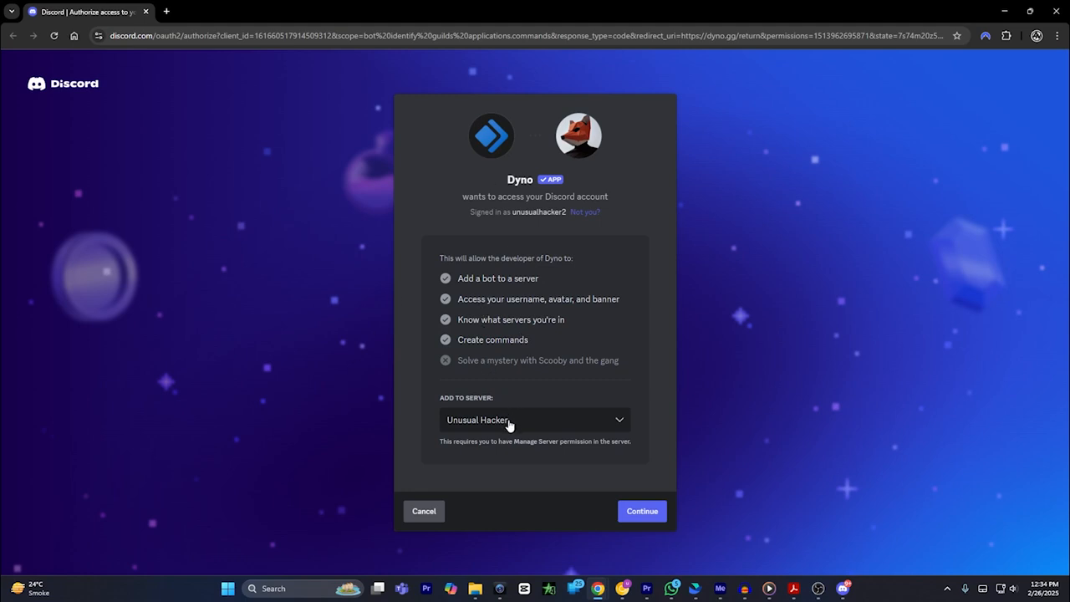
click(508, 421)
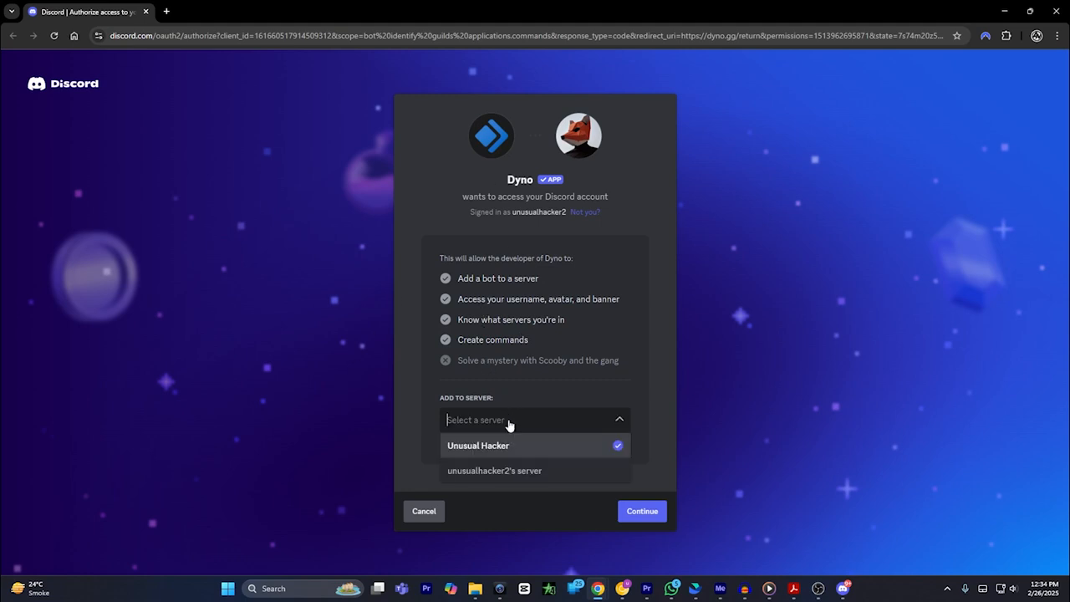
click(540, 473)
click(552, 421)
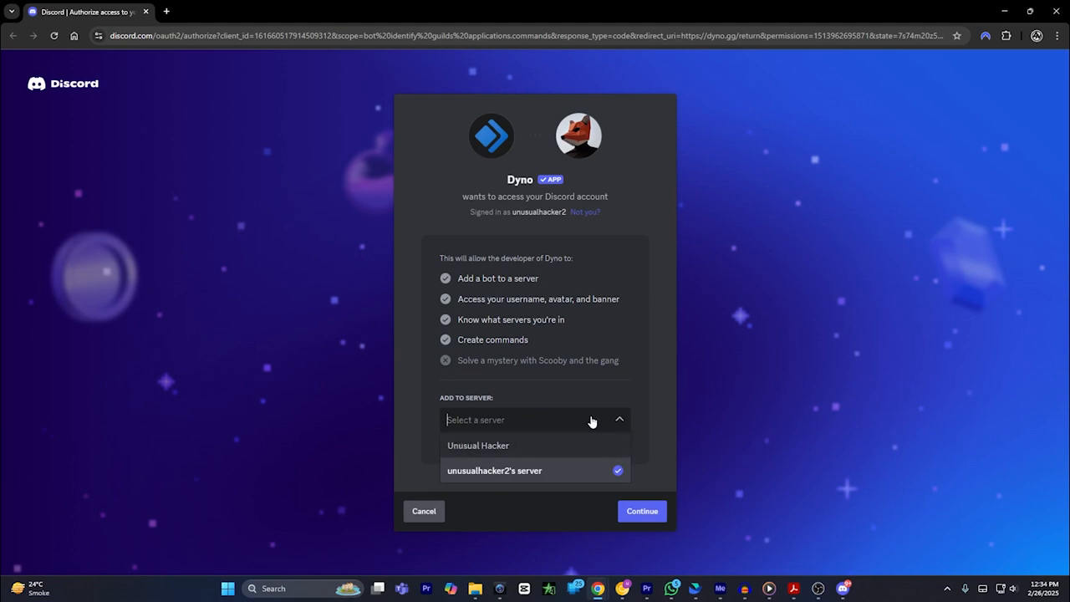
click(618, 420)
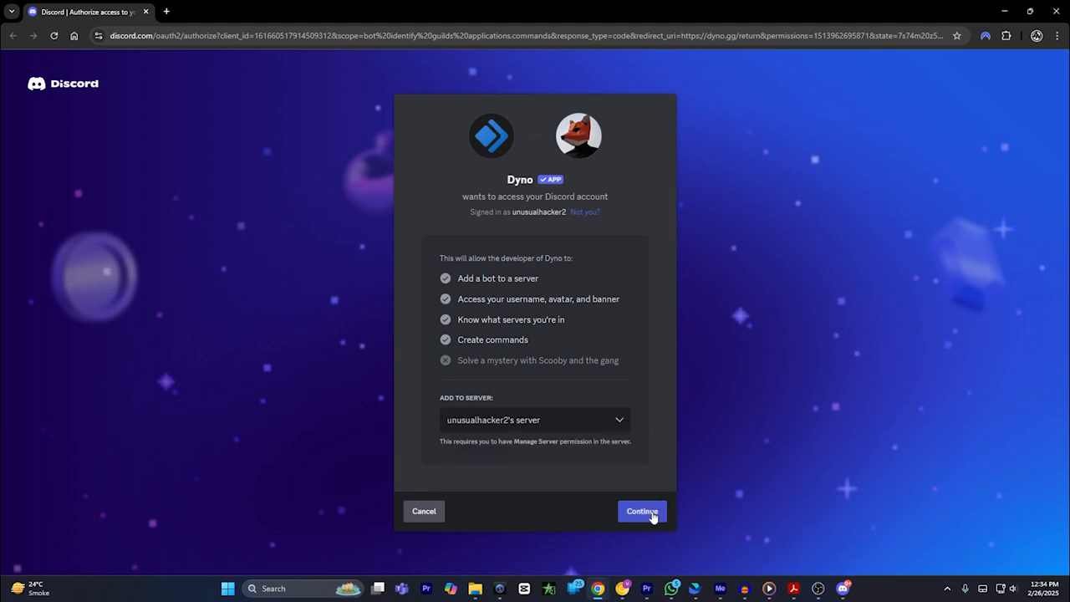
click(652, 515)
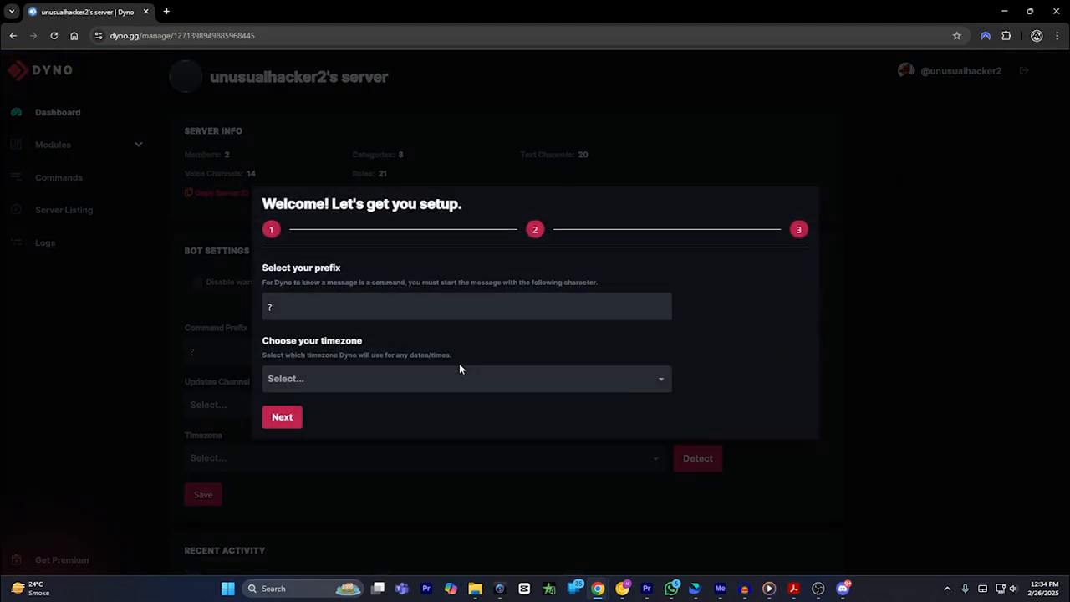
Step: Switch back to Discord and move the Dyno role to the top of unusualhacker2's server's role list
click(842, 589)
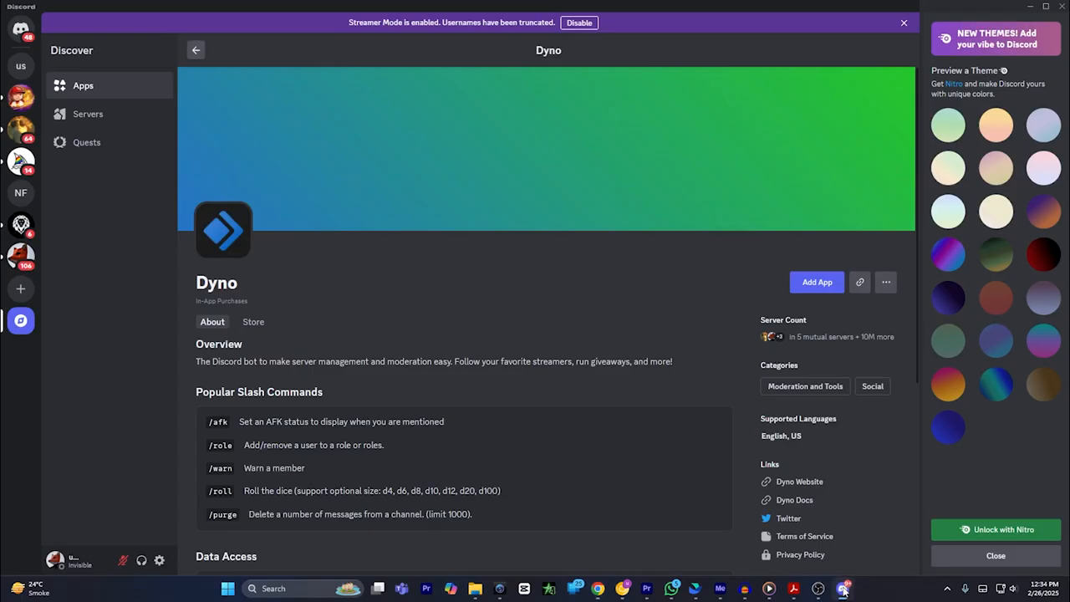
click(21, 67)
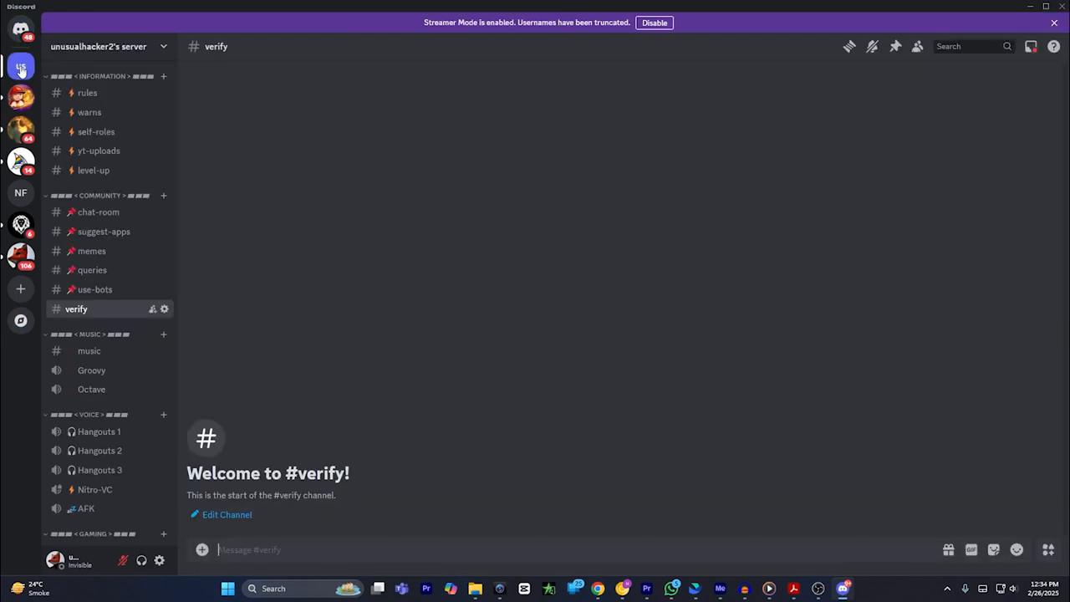
click(134, 50)
click(107, 122)
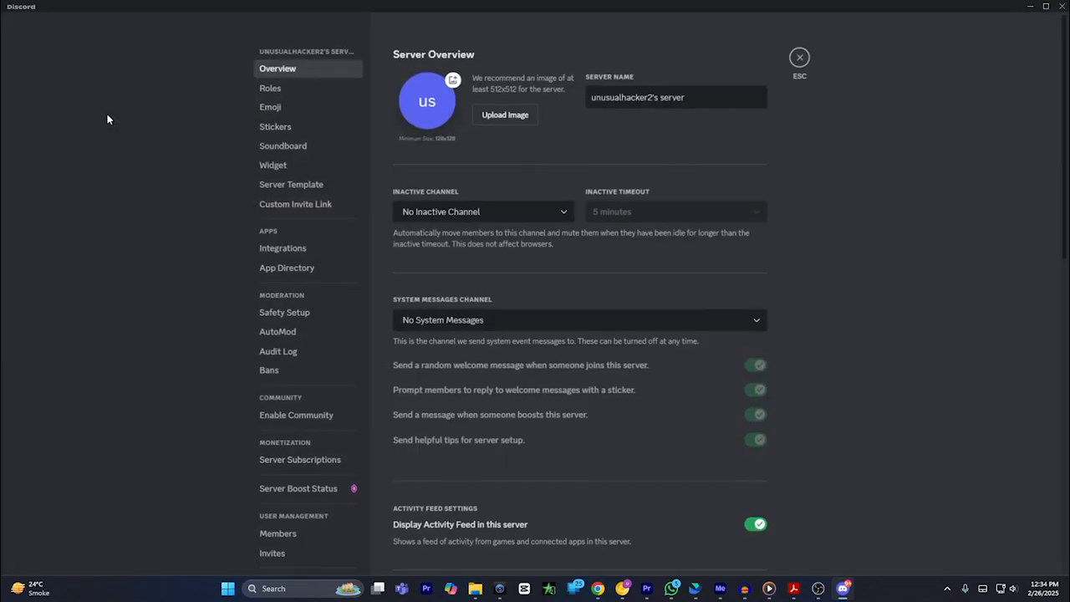
click(282, 87)
scroll(578, 370, down, 5)
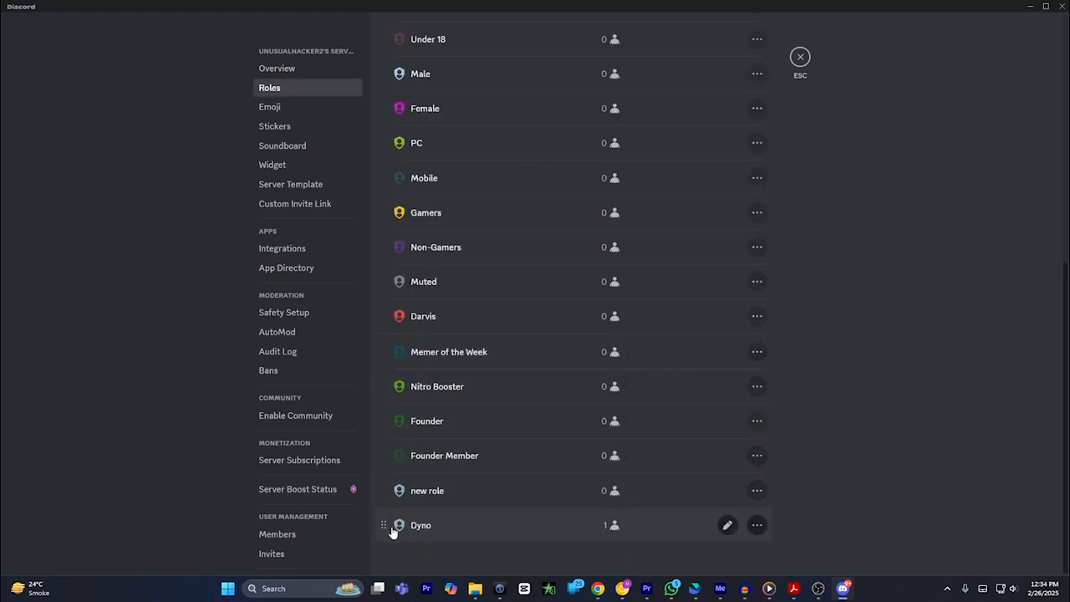
drag(383, 527, 390, 32)
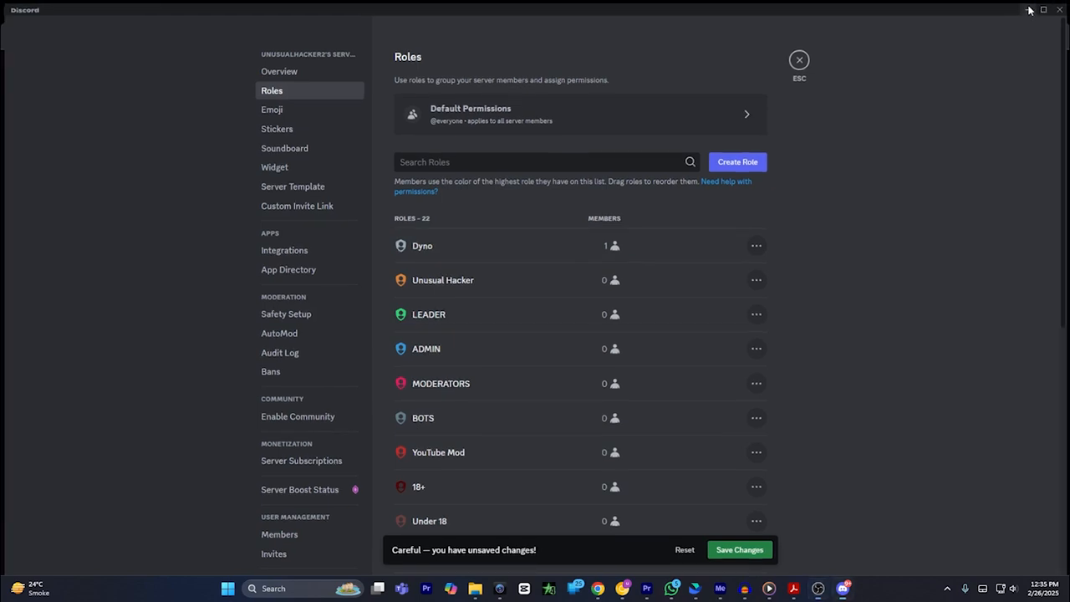
Step: Switch to the Dyno dashboard in the browser and go through its setup wizard, keeping the default prefix, timezone and updates channel
click(1030, 10)
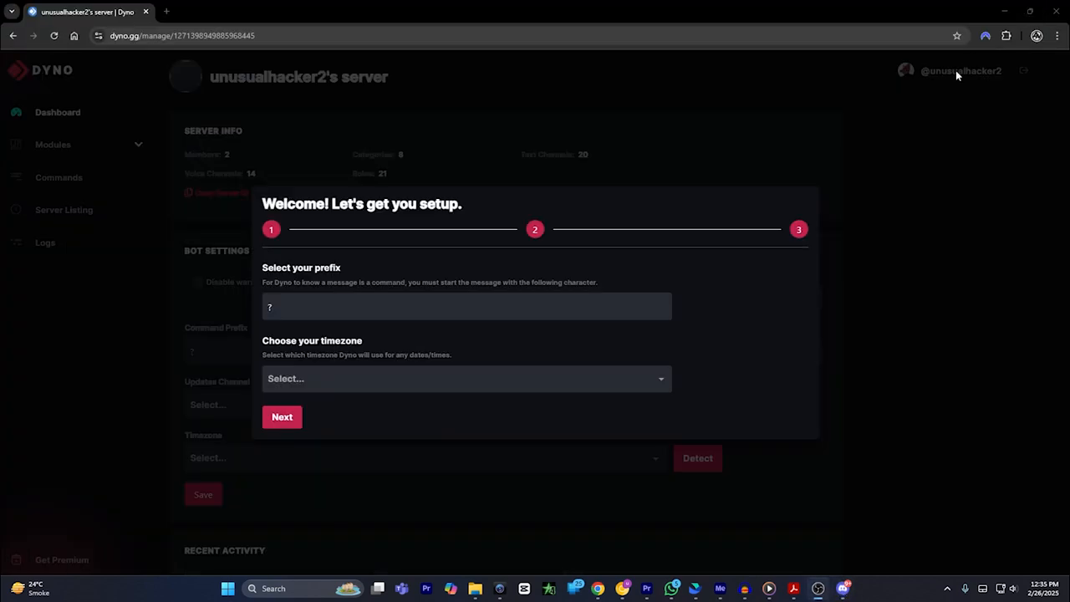
click(284, 418)
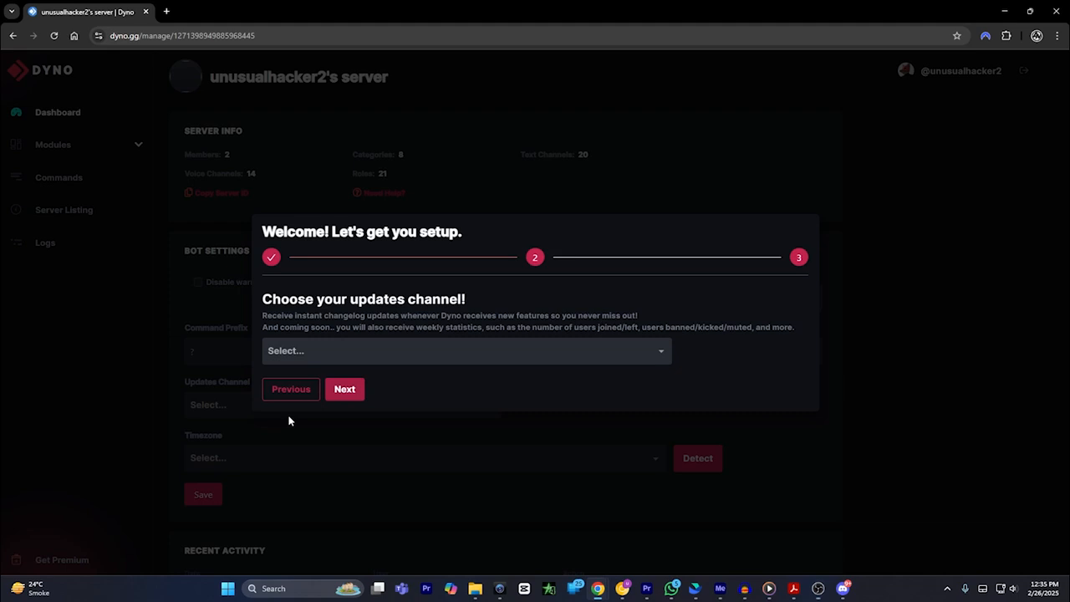
click(346, 392)
click(350, 396)
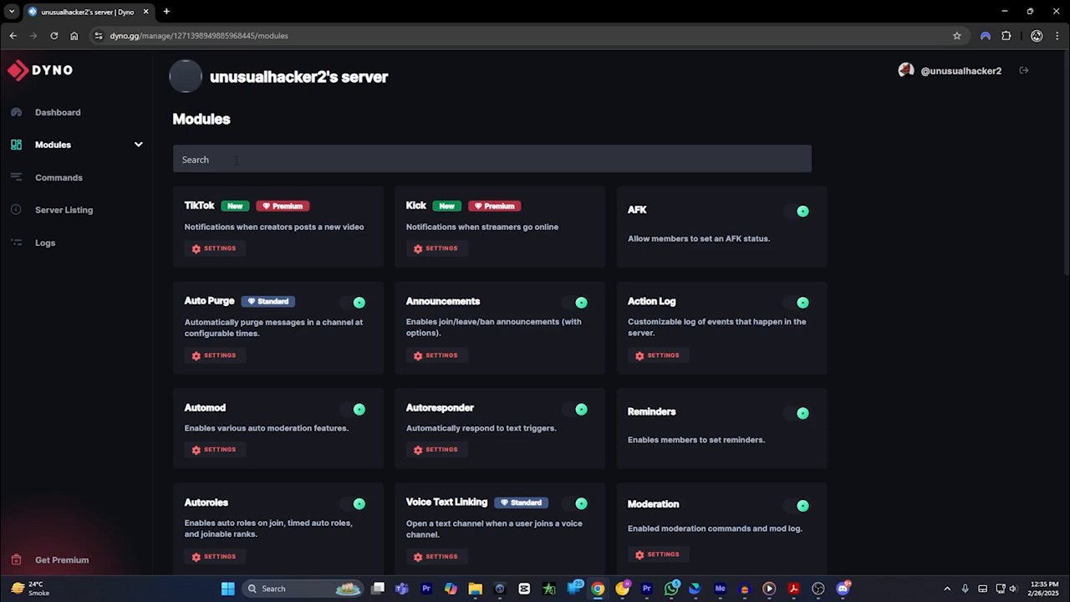
Step: Search Dyno's modules for "react" and open the Reaction Roles module's settings
text(reactoin)
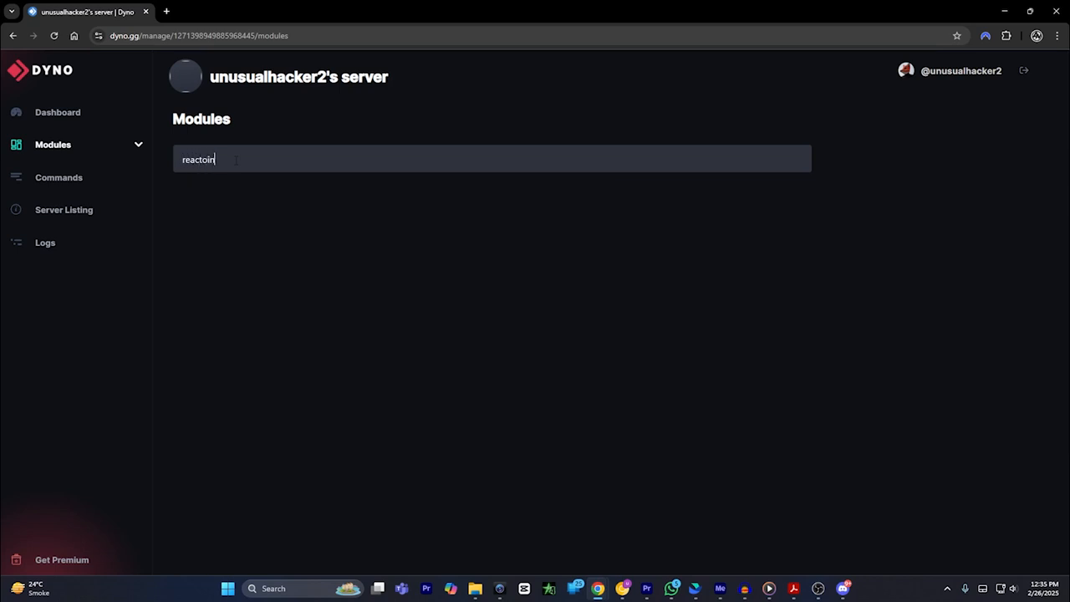
key(BackSpace)
key(BackSpace)
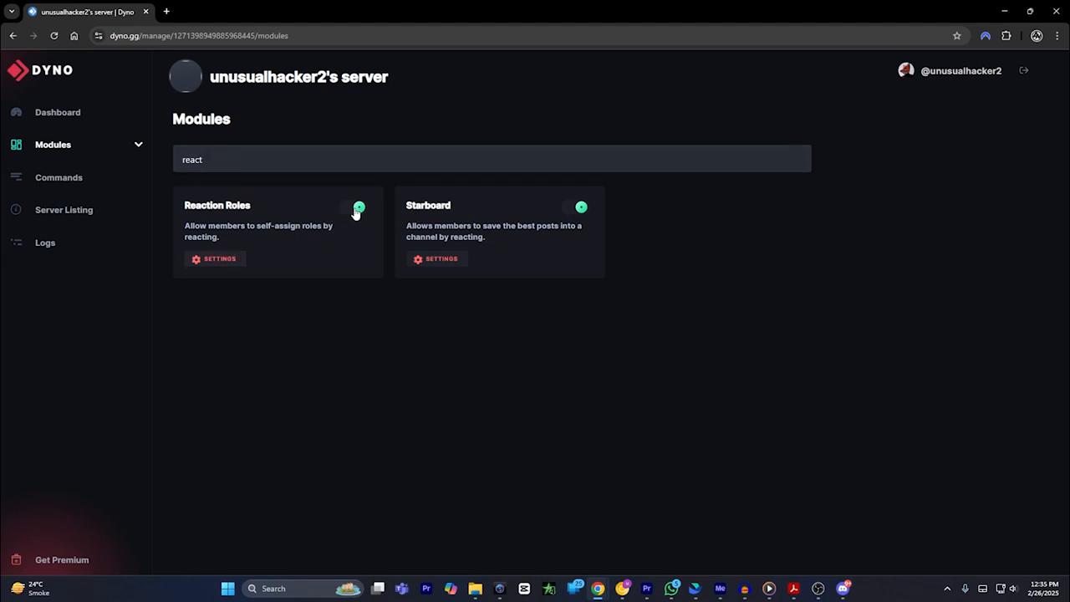
click(219, 258)
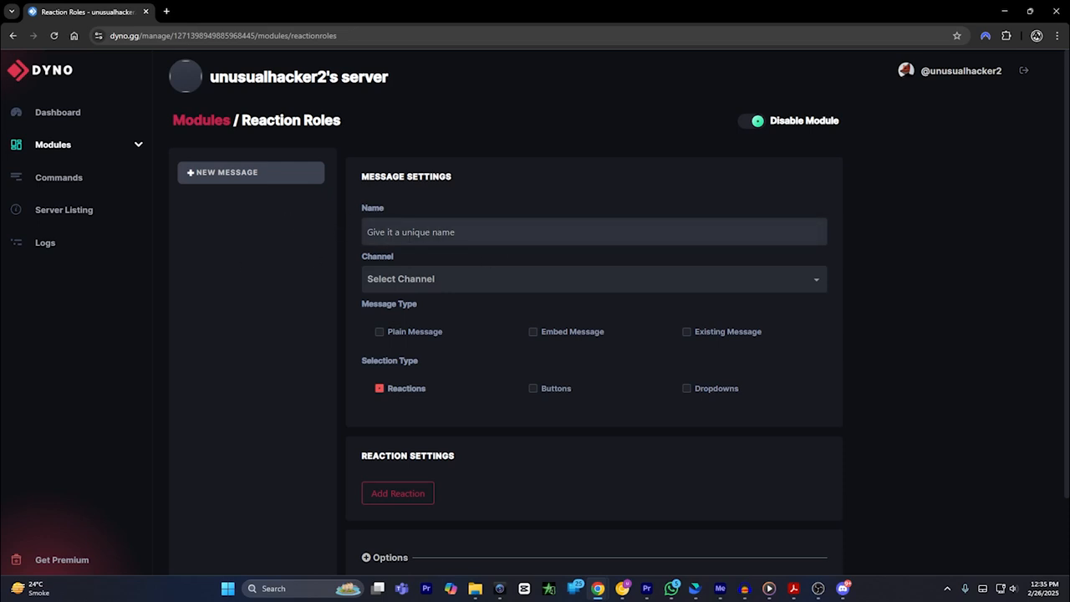
Step: Name the new reaction role message "verify" and set its channel to verify
text(verify)
click(446, 282)
scroll(406, 365, down, 3)
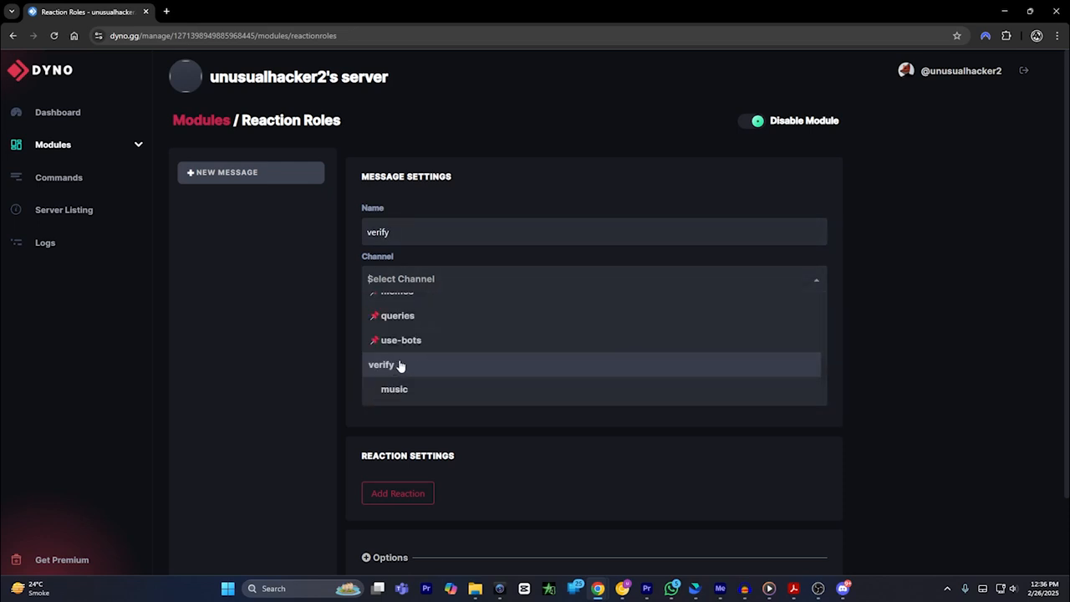
scroll(406, 372, down, 2)
scroll(409, 368, up, 2)
click(385, 365)
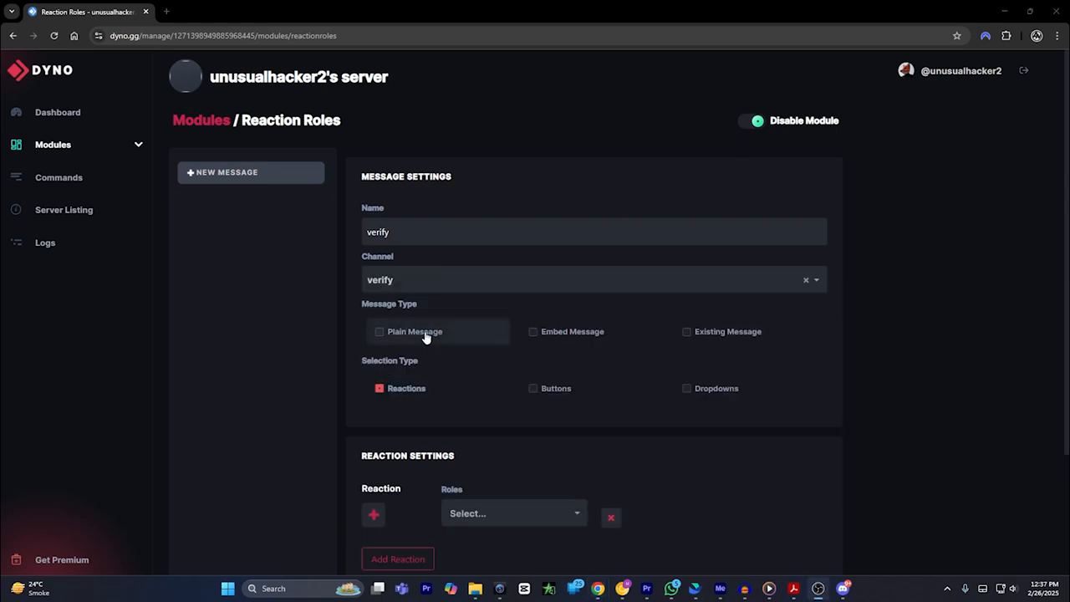
Step: Set the message type to Plain Message and enter "React to Verify" as the message text
click(381, 335)
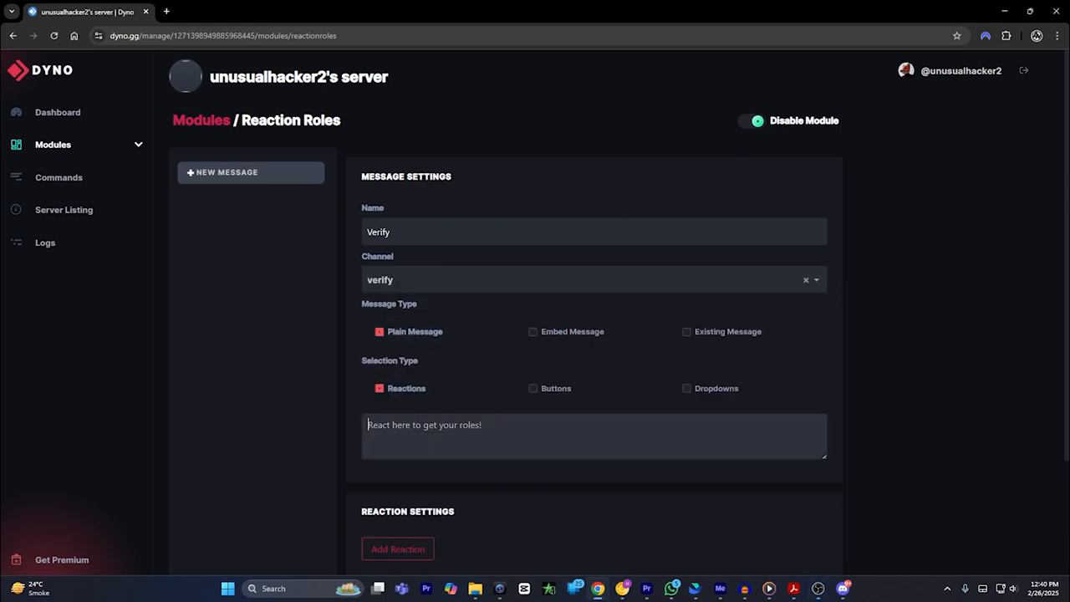
text(React to Verify)
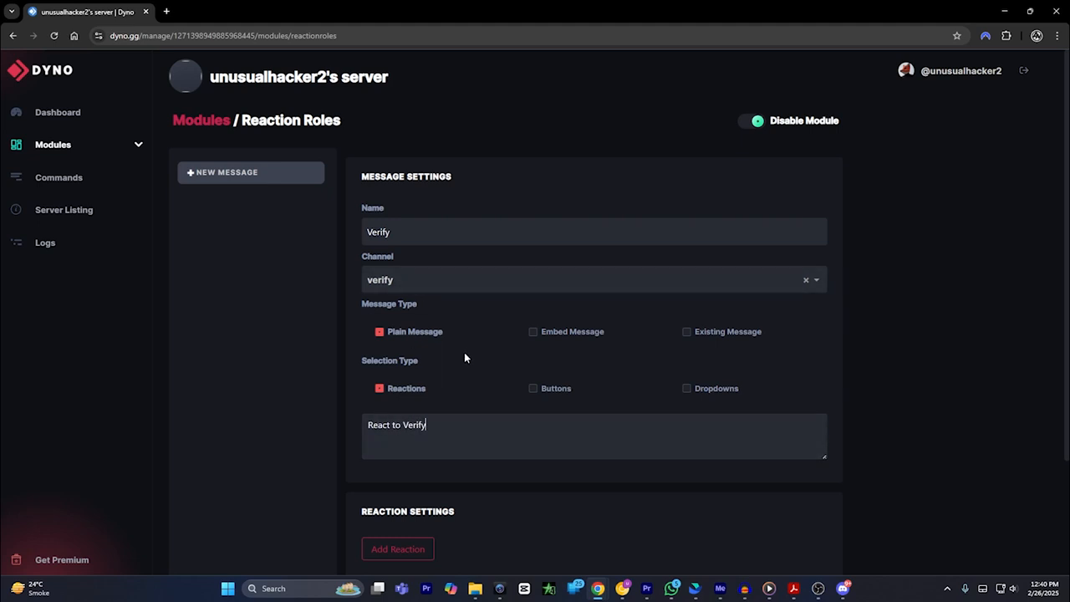
Step: Add a reaction to the message using the green check mark emoji, searching the emojis for "check"
scroll(470, 347, down, 2)
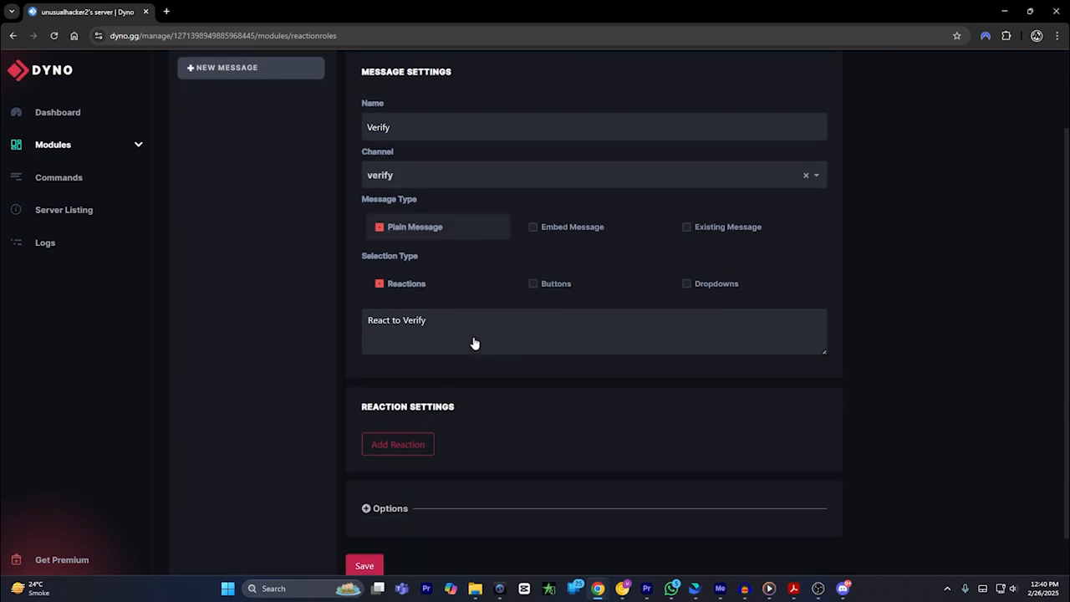
click(420, 404)
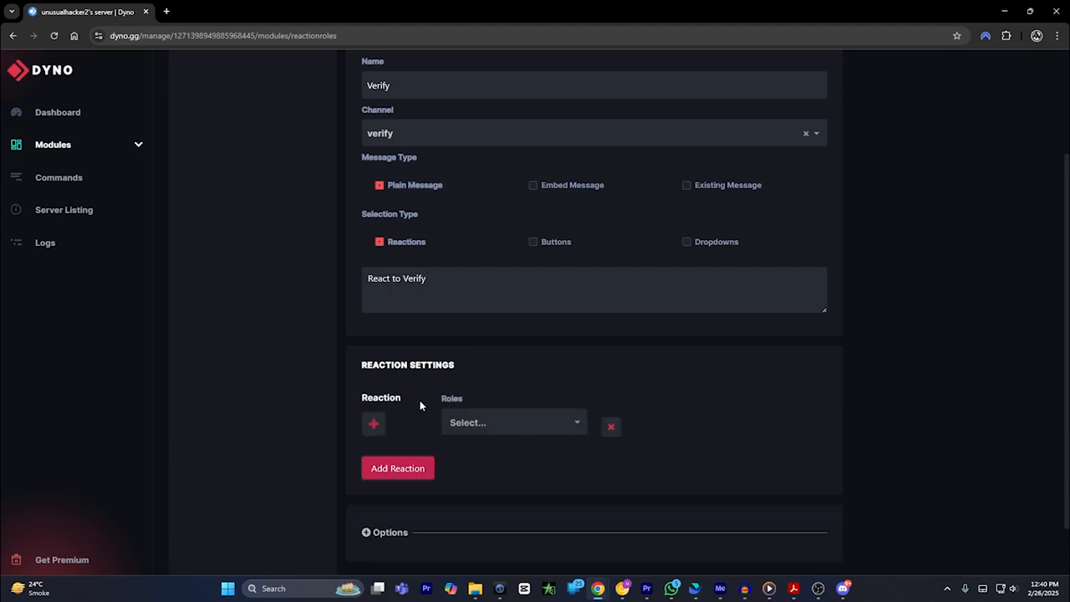
click(378, 425)
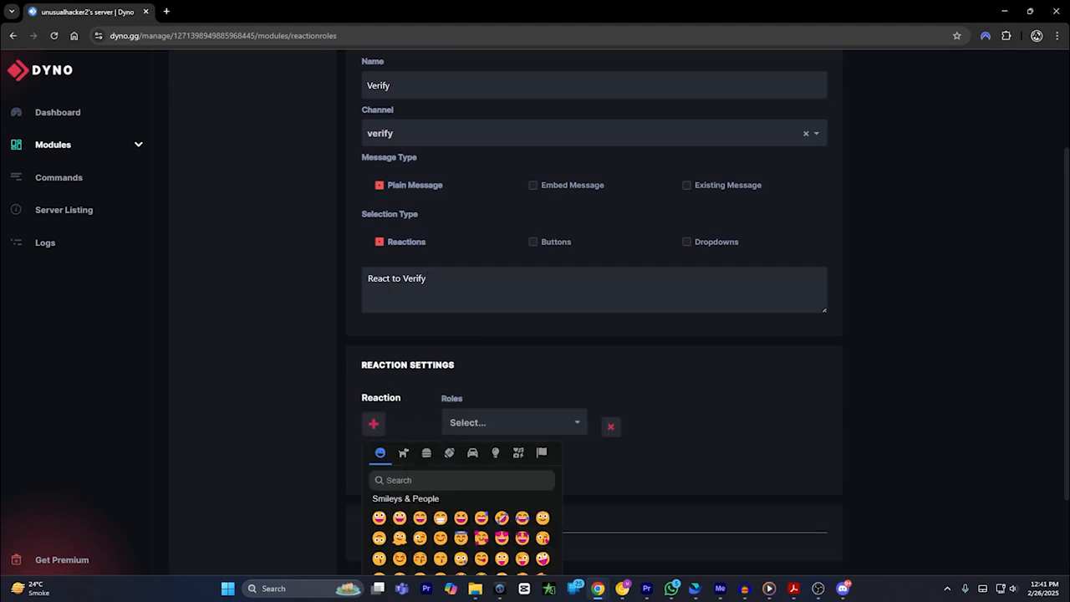
click(387, 480)
text(check)
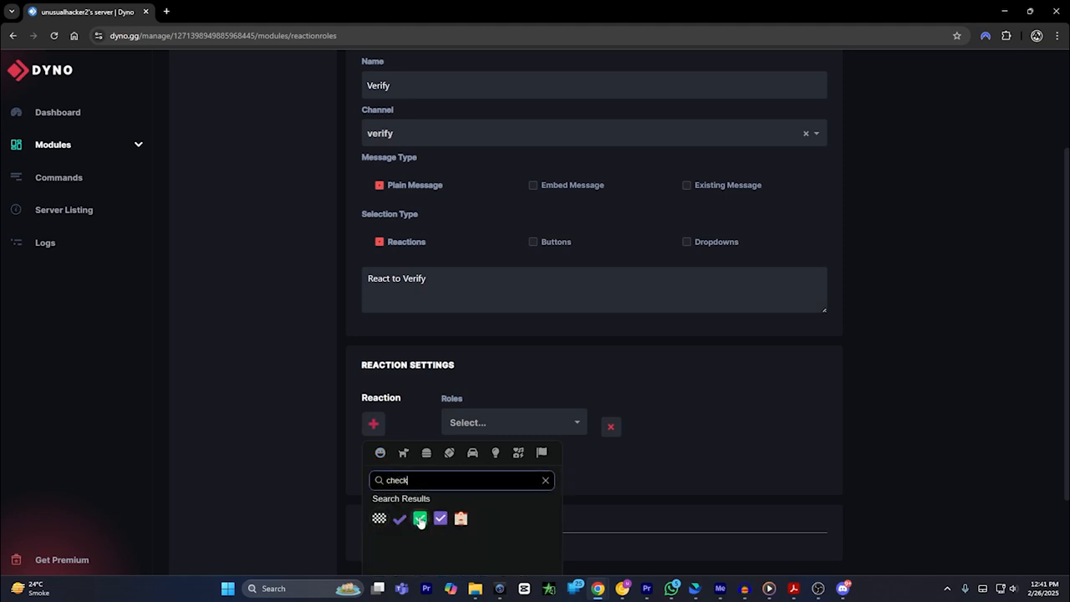
click(419, 519)
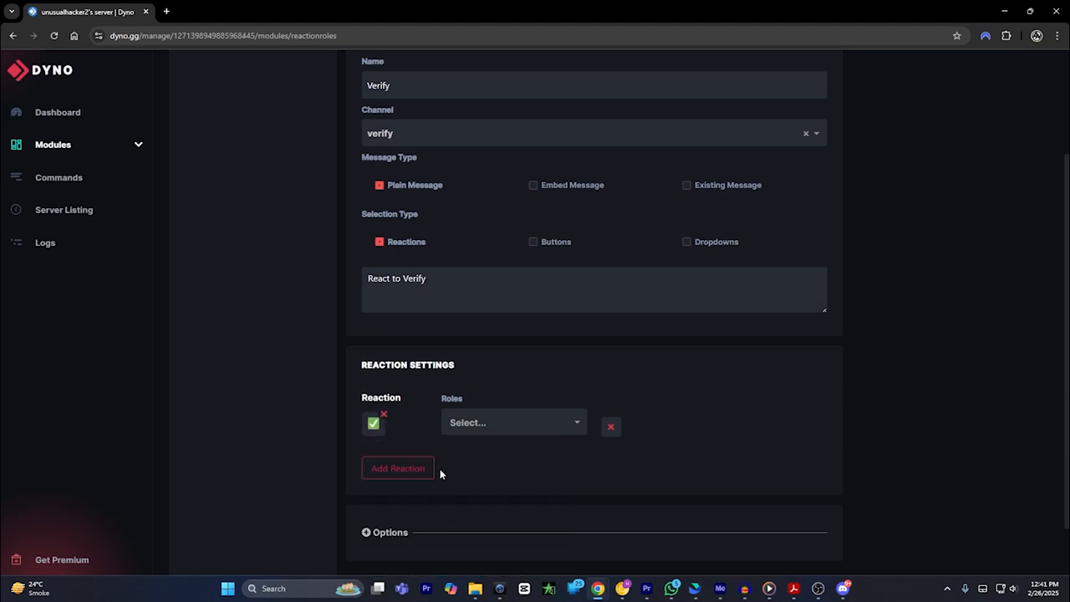
Step: Assign the Verify role to the check mark reaction and save the reaction role message
click(479, 424)
scroll(493, 479, down, 5)
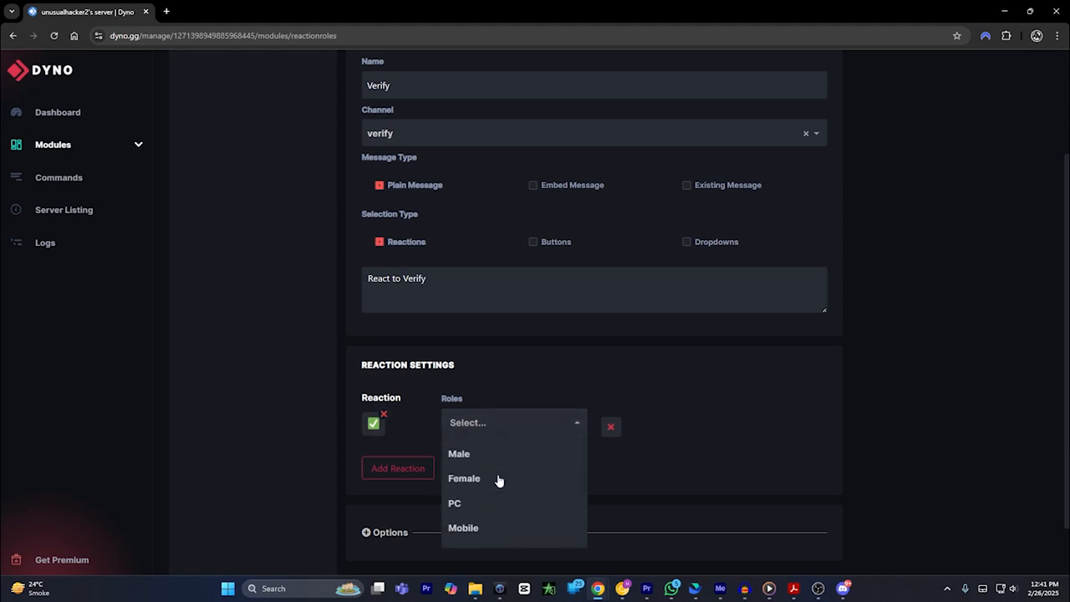
scroll(498, 480, down, 5)
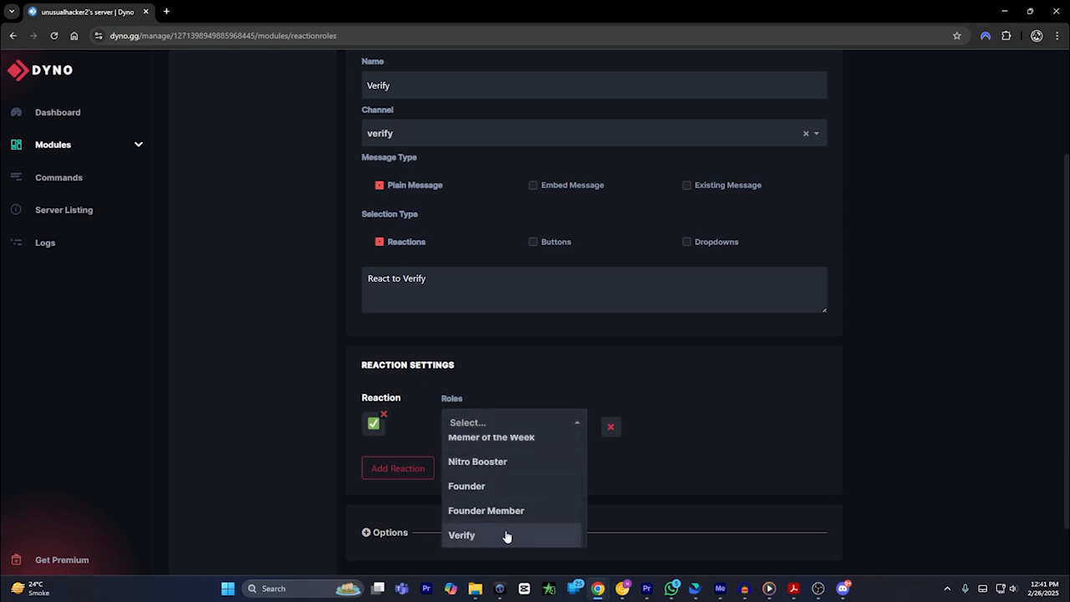
click(470, 536)
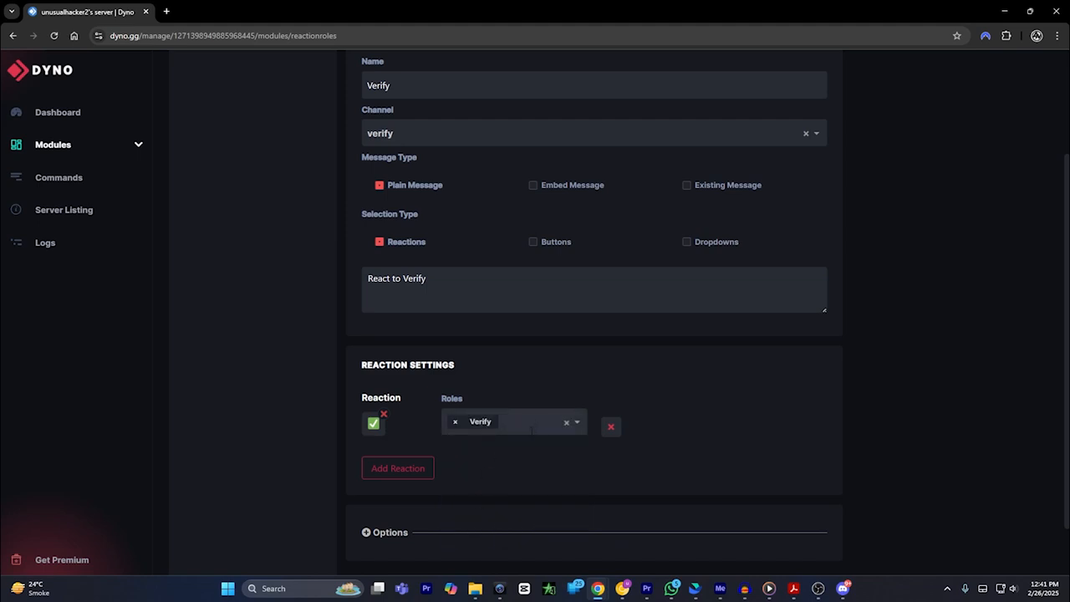
scroll(519, 438, down, 2)
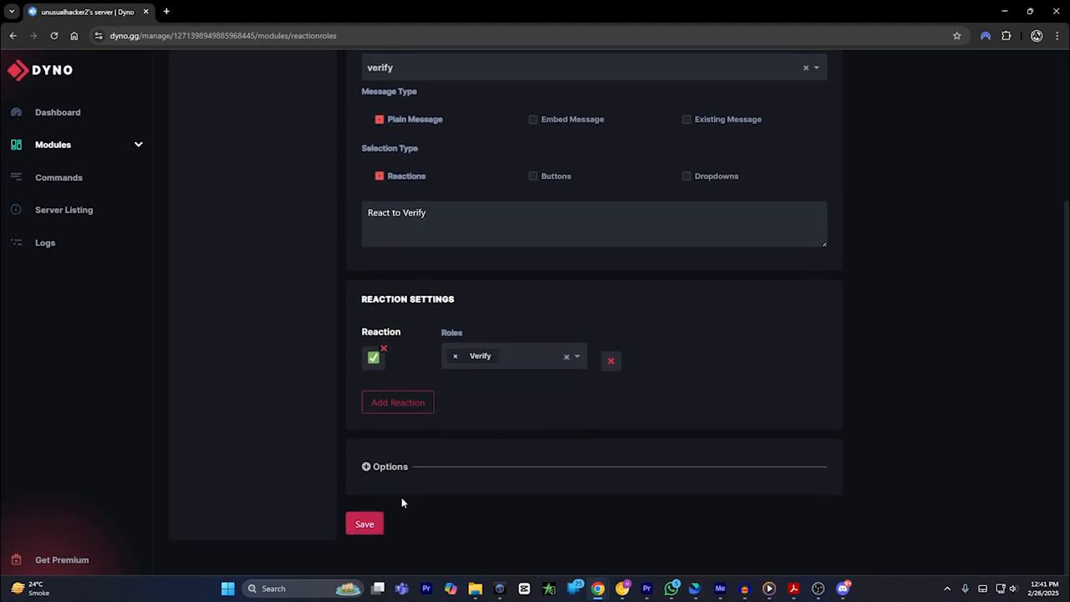
click(363, 525)
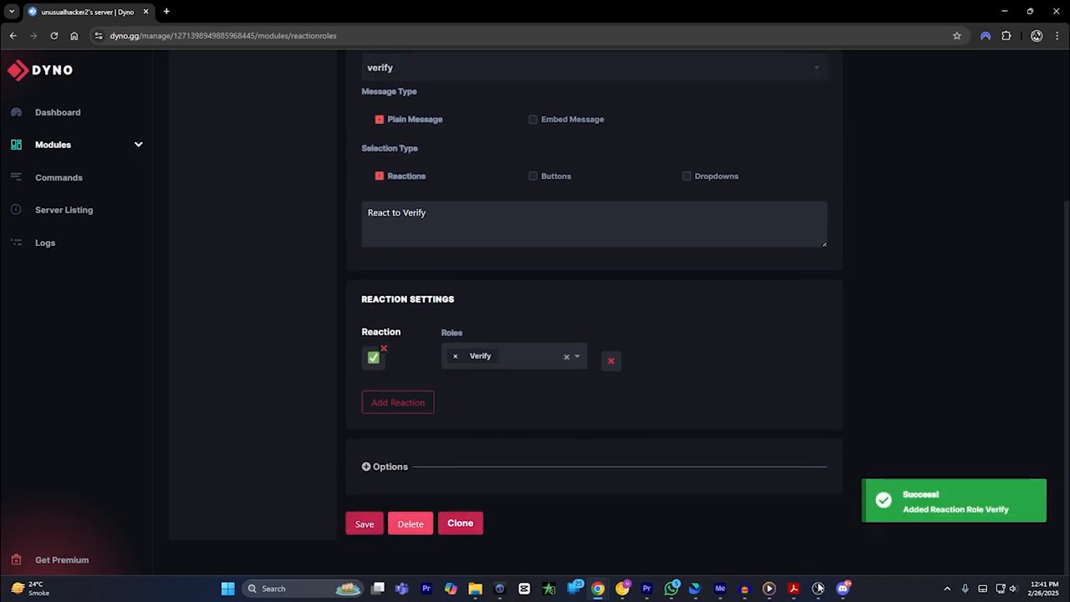
Step: Switch to Discord, leave the server settings and react with the check mark to Dyno's message in the verify channel
click(843, 588)
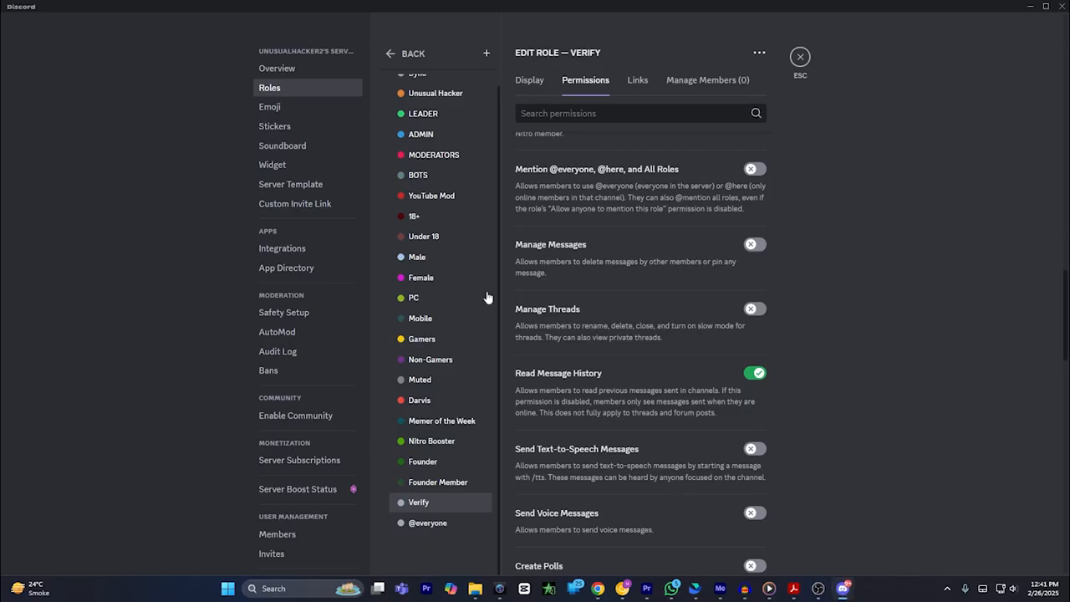
click(800, 57)
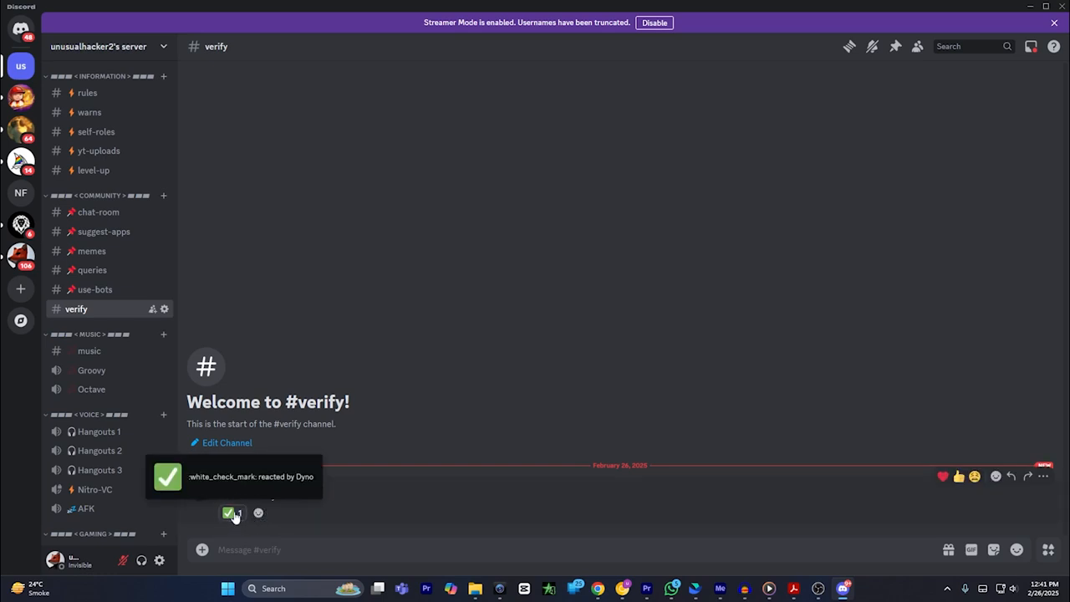
click(234, 517)
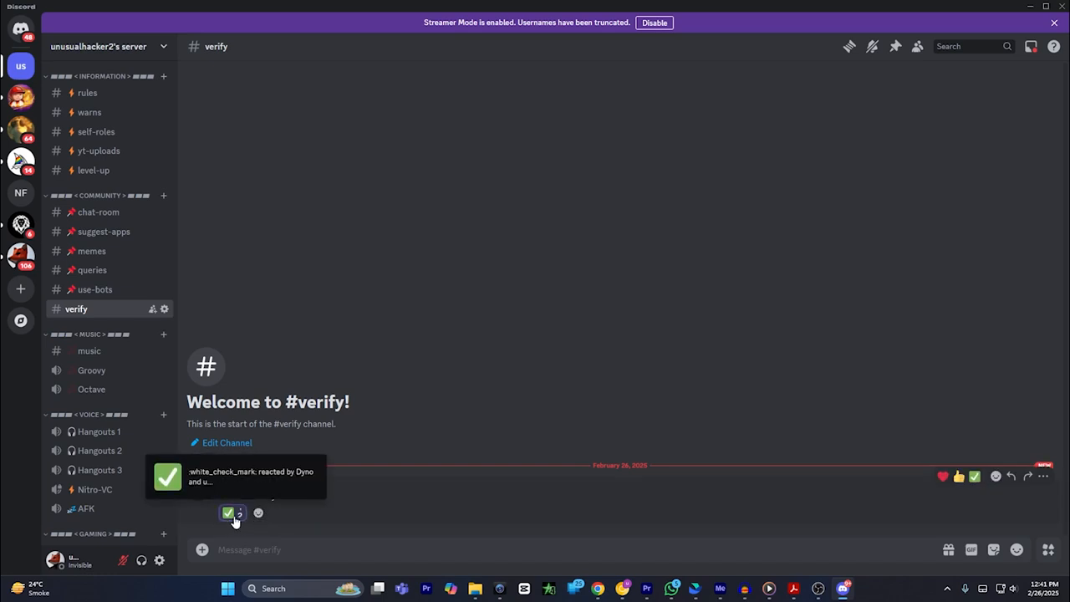